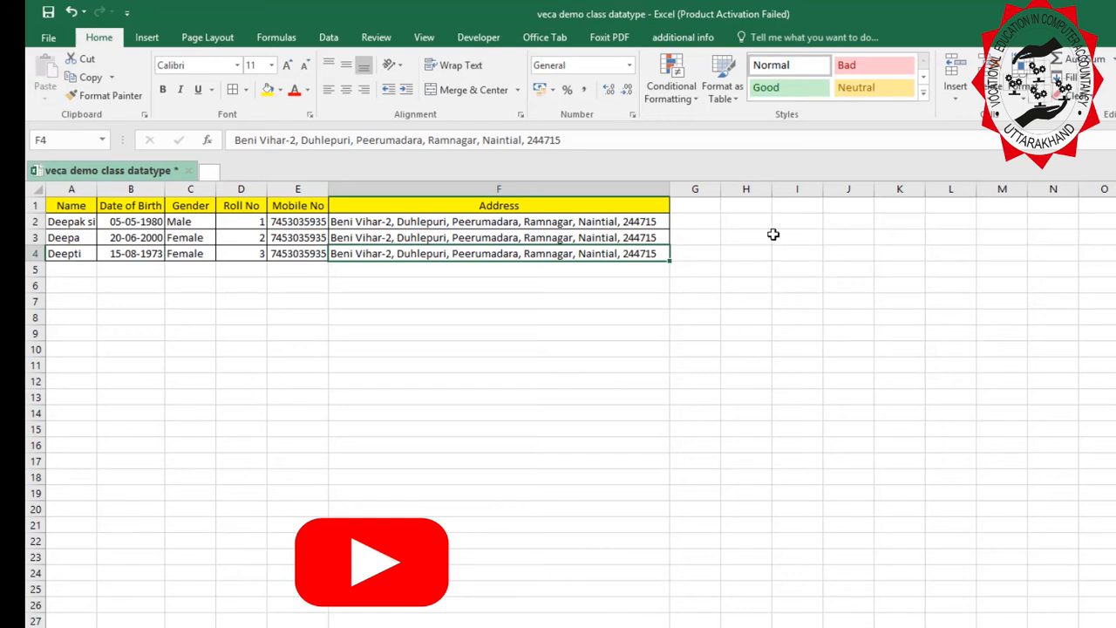
- Redo the undone entries from the Science to SST headers in G1:L1 through the marks in rows 2 and 3 and cell G4
click(695, 209)
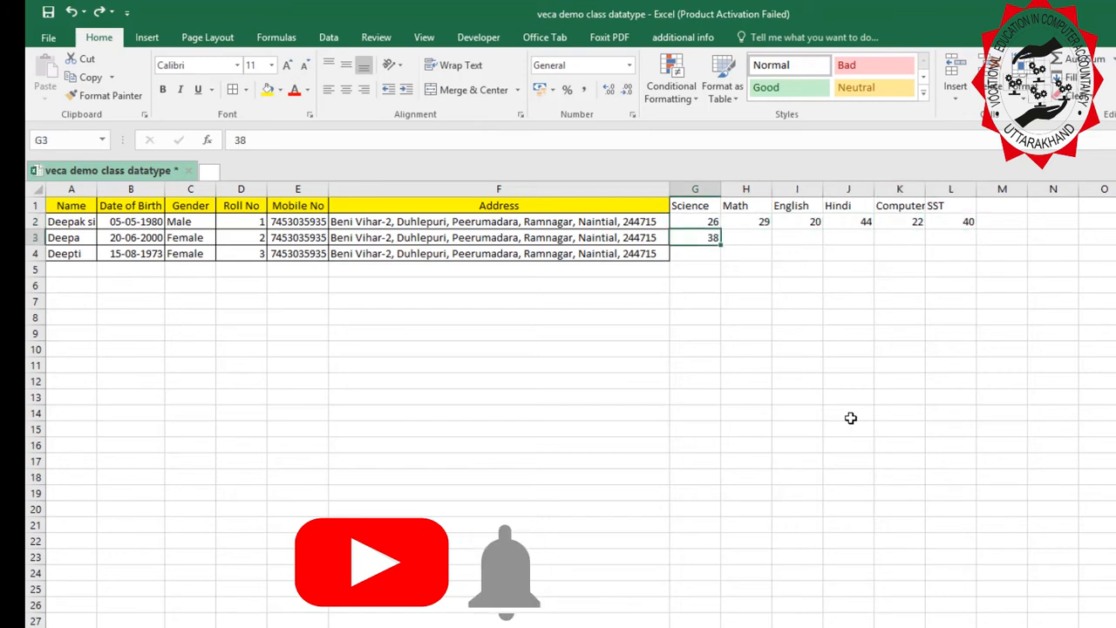
key(ctrl+y)
key(ctrl+y)
key(ctrl+y)
key(ctrl+y)
key(ctrl+y)
key(ctrl+y)
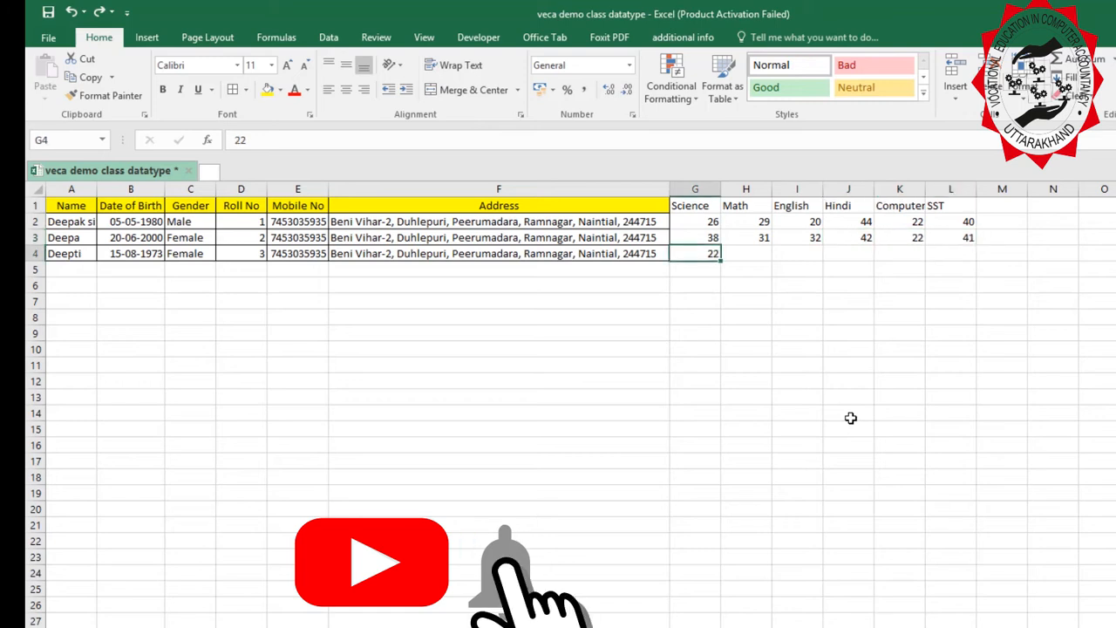
- Redo the remaining row 4 marks 32, 32, 35, 43 and 40, plus the yellow header fill, centred headers and borders on G1:L4
key(ctrl+y)
key(ctrl+y)
key(ctrl+y)
key(ctrl+y)
key(ctrl+y)
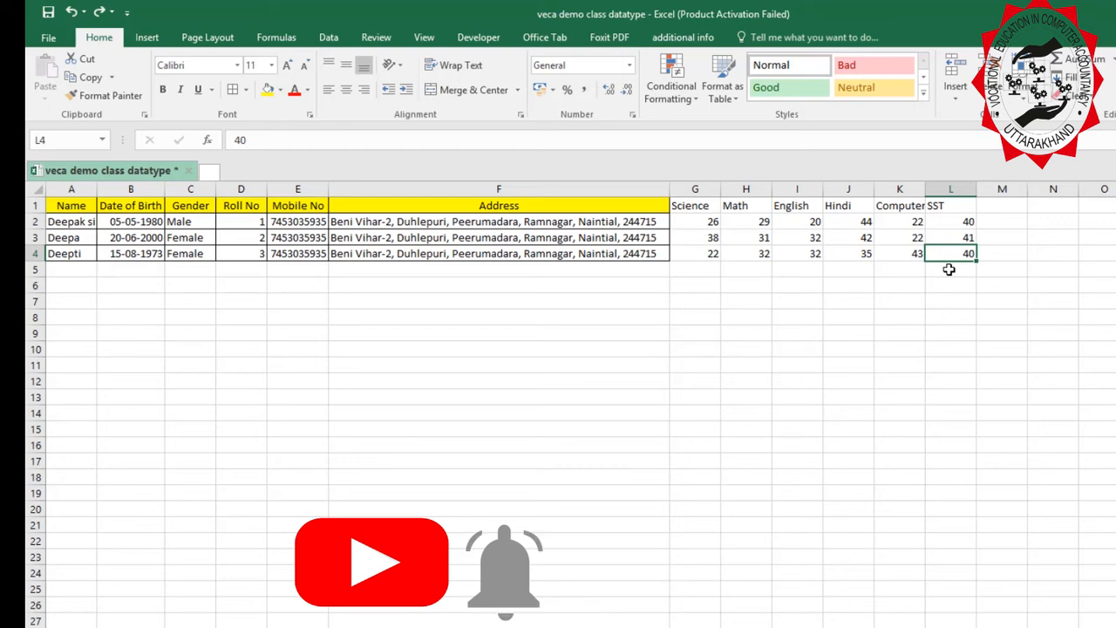
key(ctrl+y)
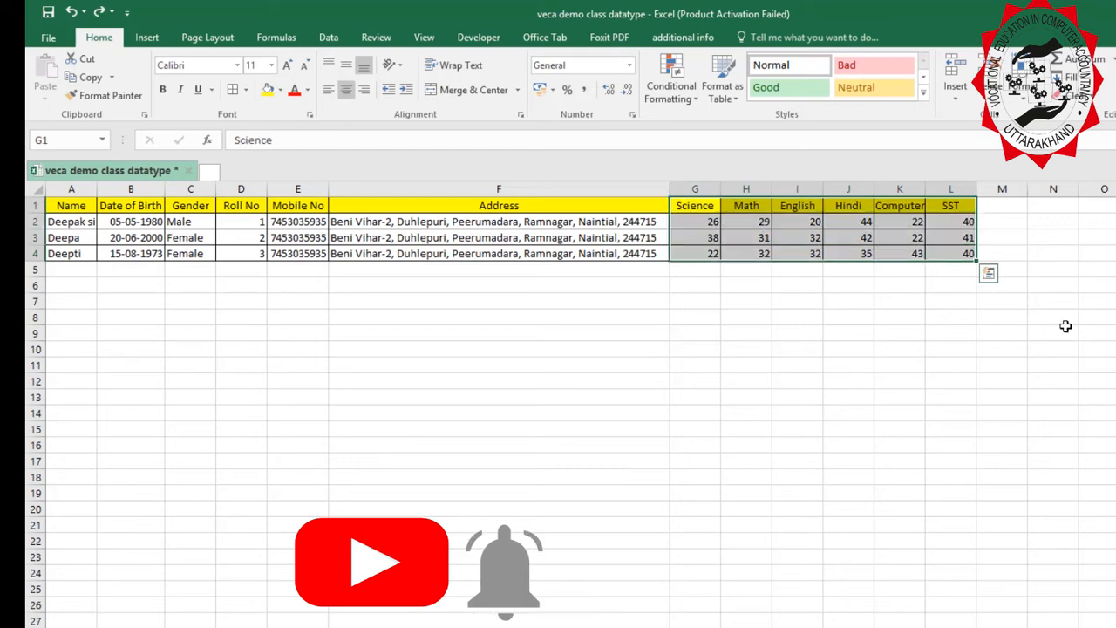
- Centre-align the subject marks in G2:L4
click(784, 301)
click(704, 221)
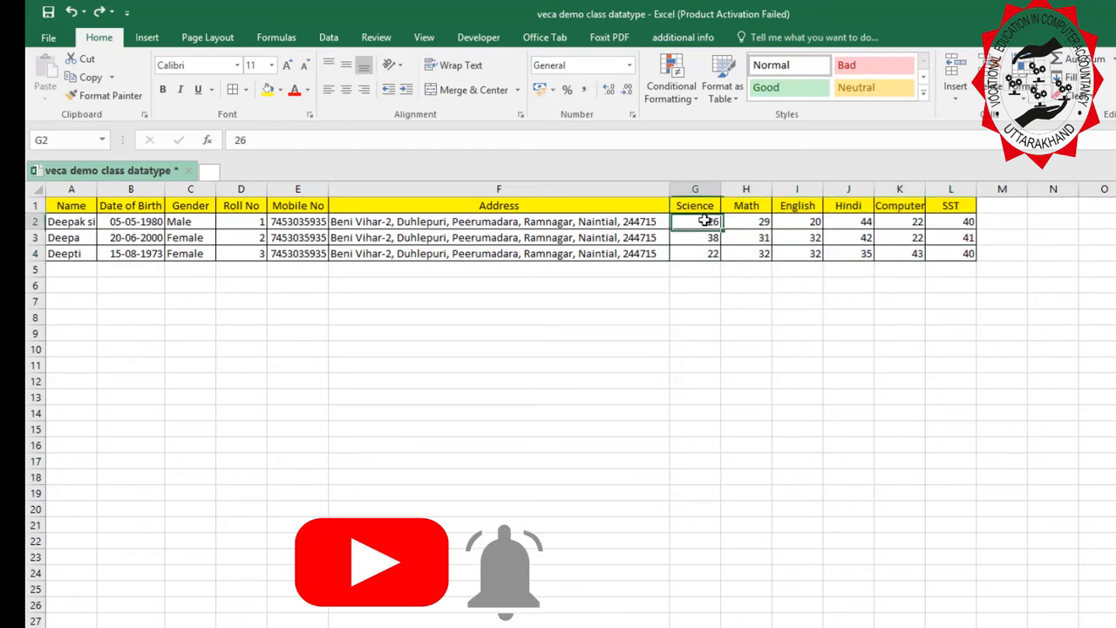
key(ctrl+shift+Right)
key(ctrl+shift+Down)
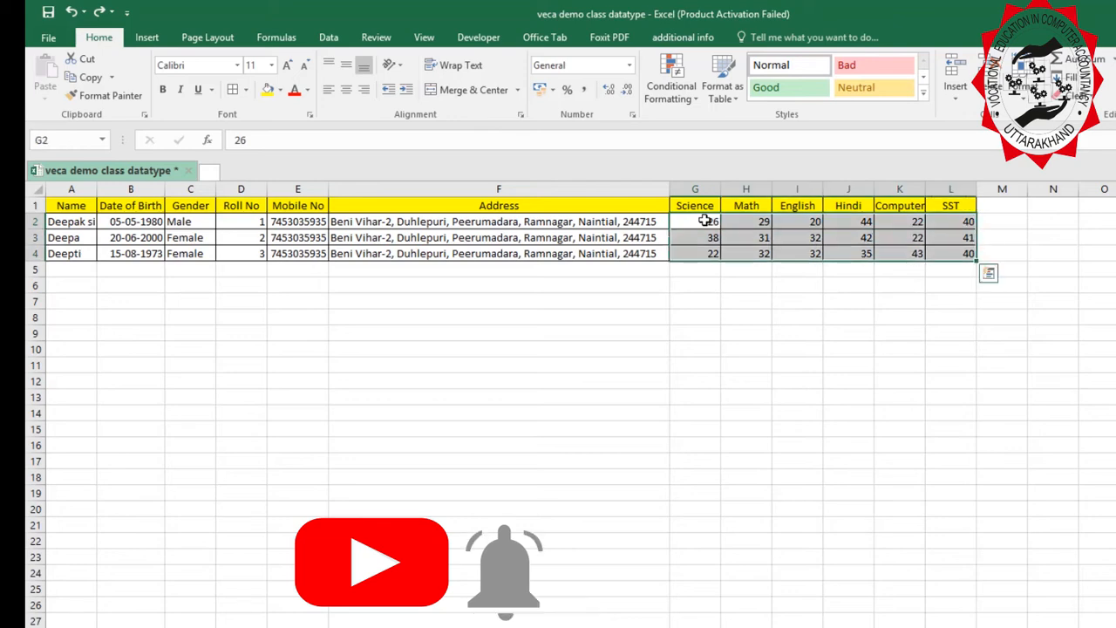
key(alt)
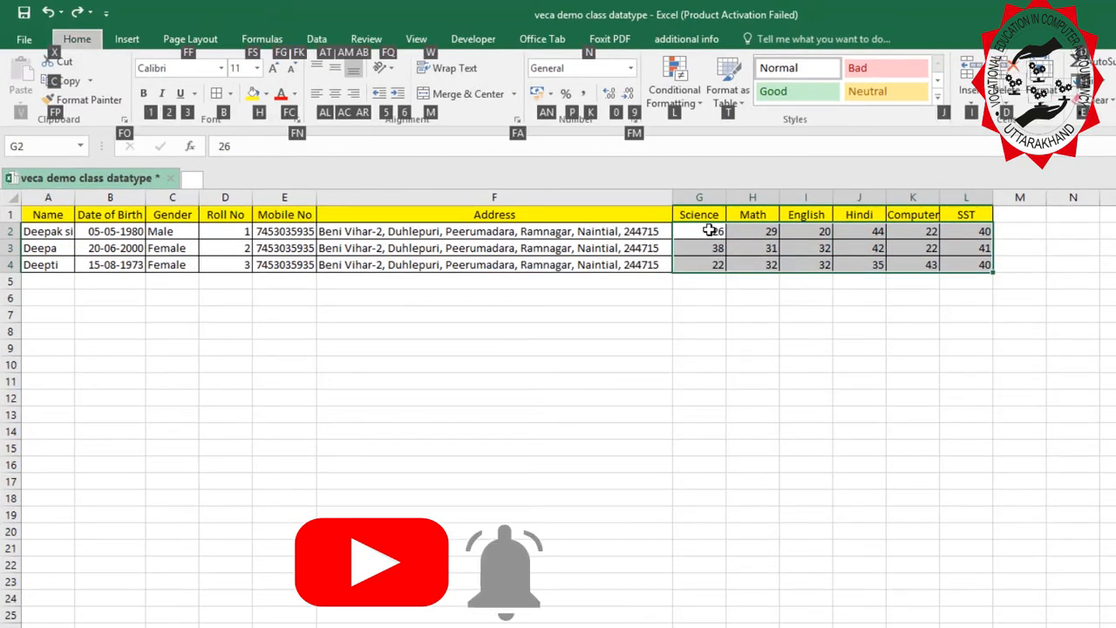
key(a)
key(c)
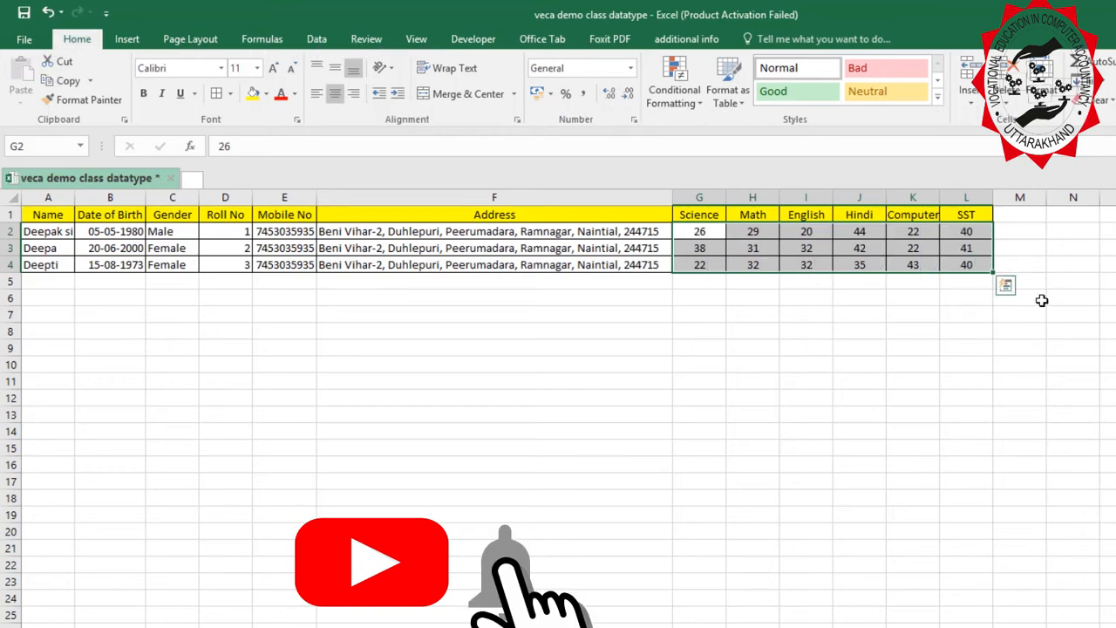
click(966, 297)
click(867, 247)
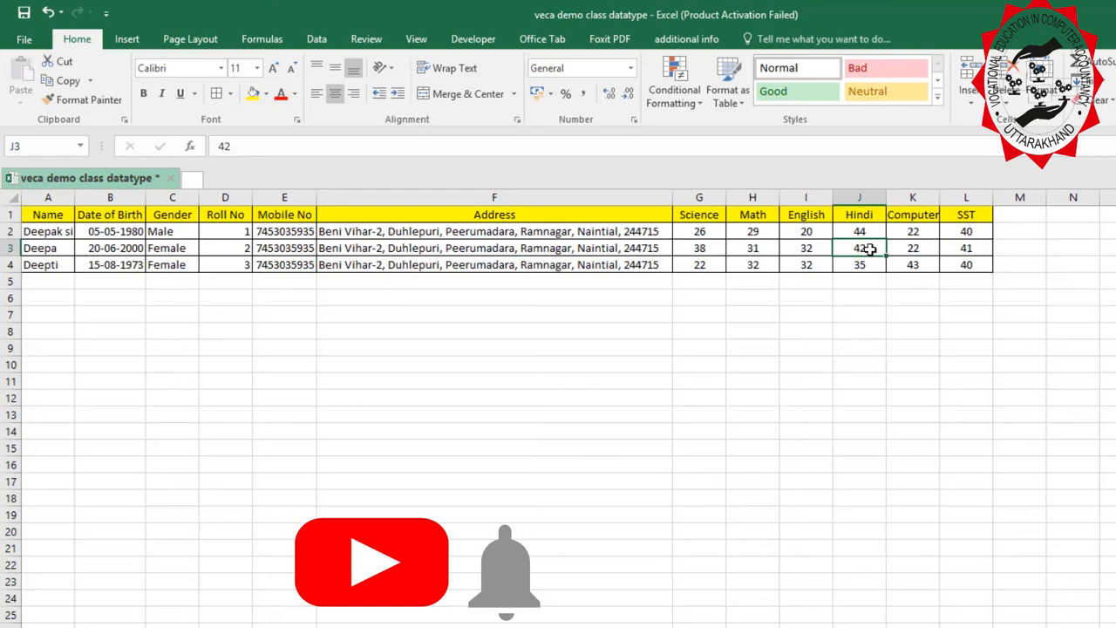
- Apply the Number format with two decimal places to the subject marks in G2:L4
click(703, 232)
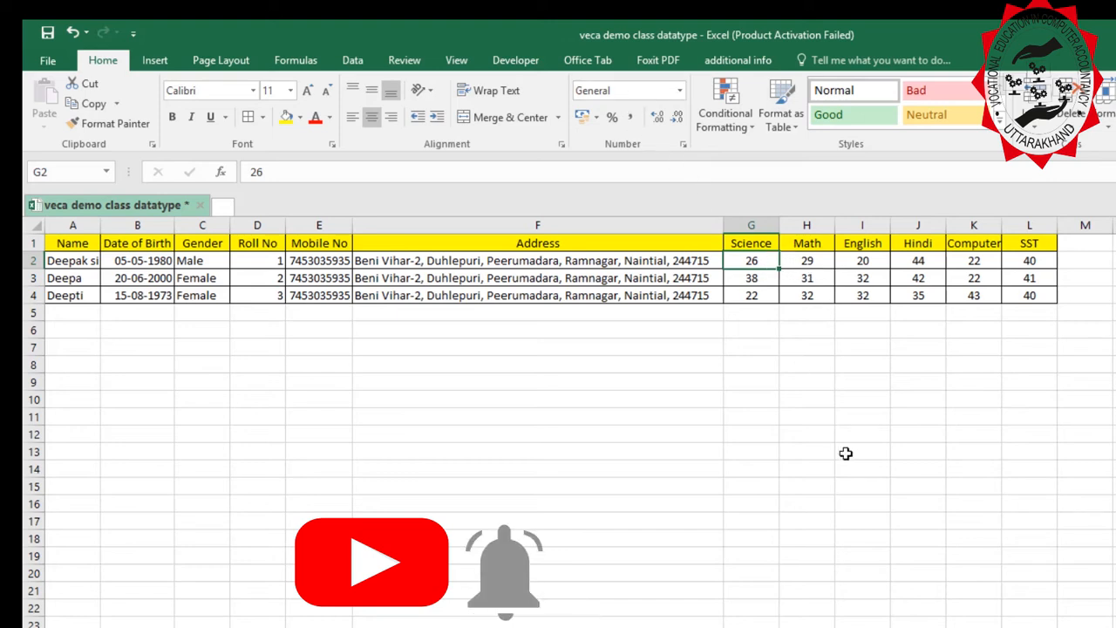
key(ctrl+shift+Right)
key(ctrl+shift+Down)
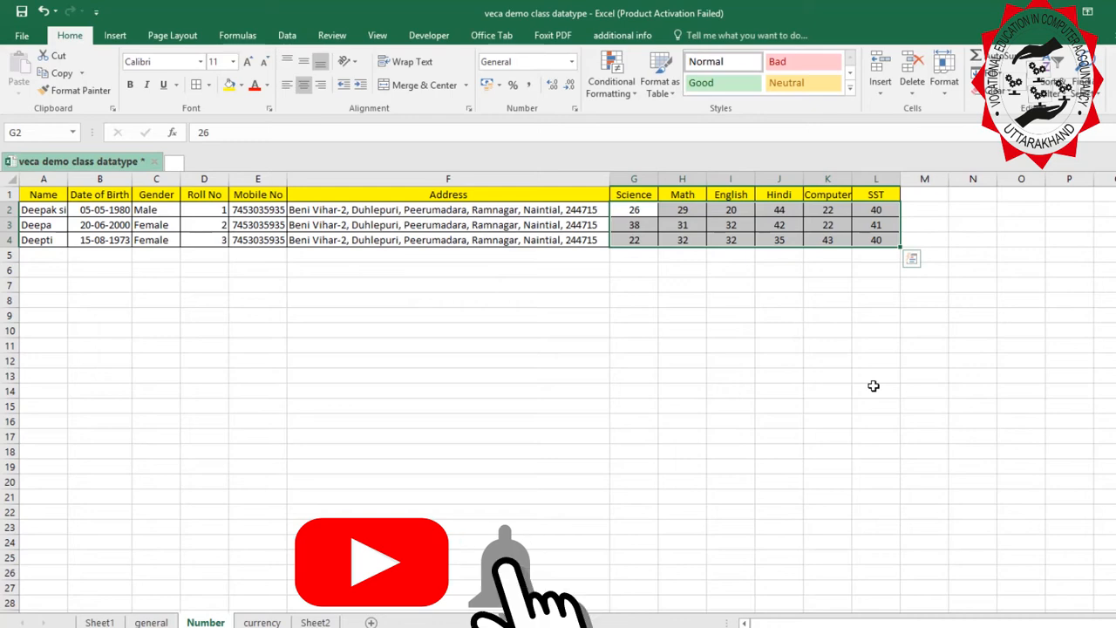
key(ctrl+shift+1)
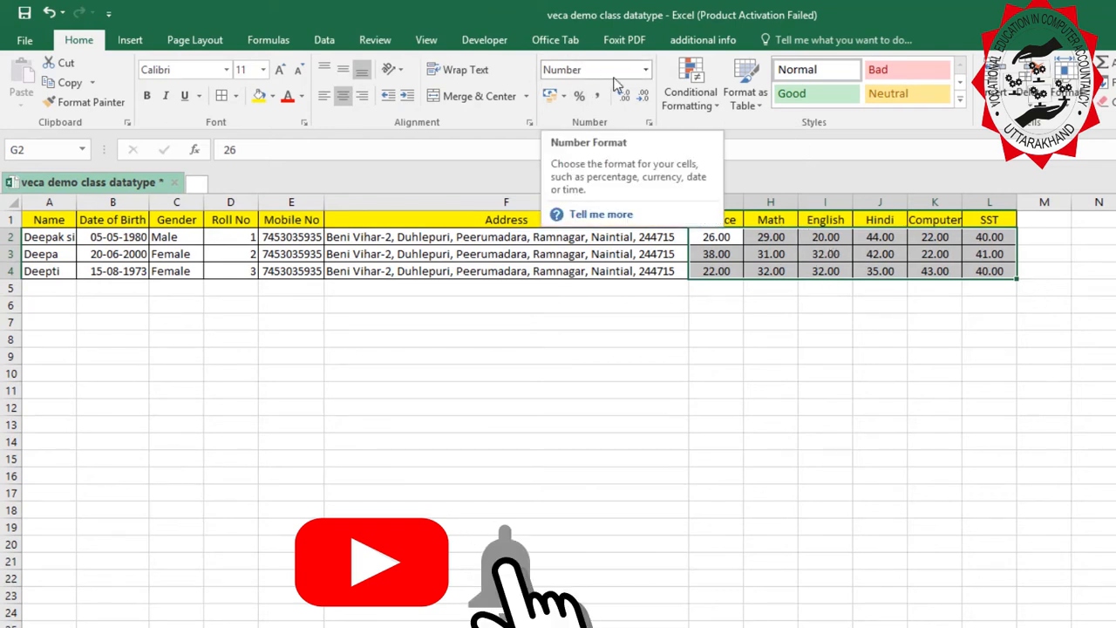
- Compare the number format of an empty cell with that of the individual marks in G2:L2 and L3
click(863, 455)
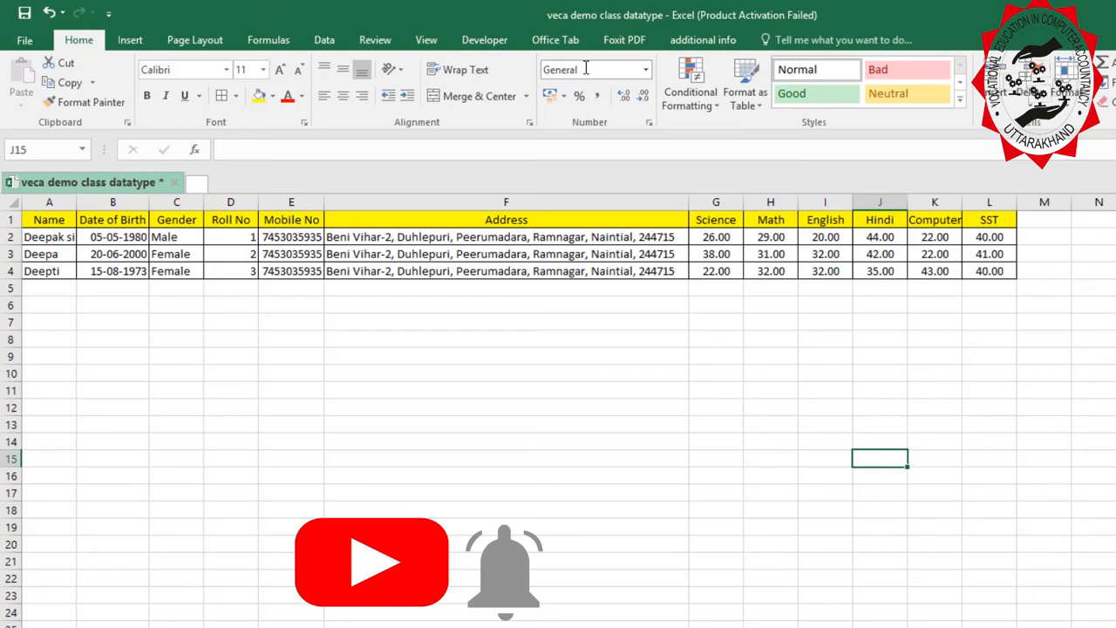
click(720, 237)
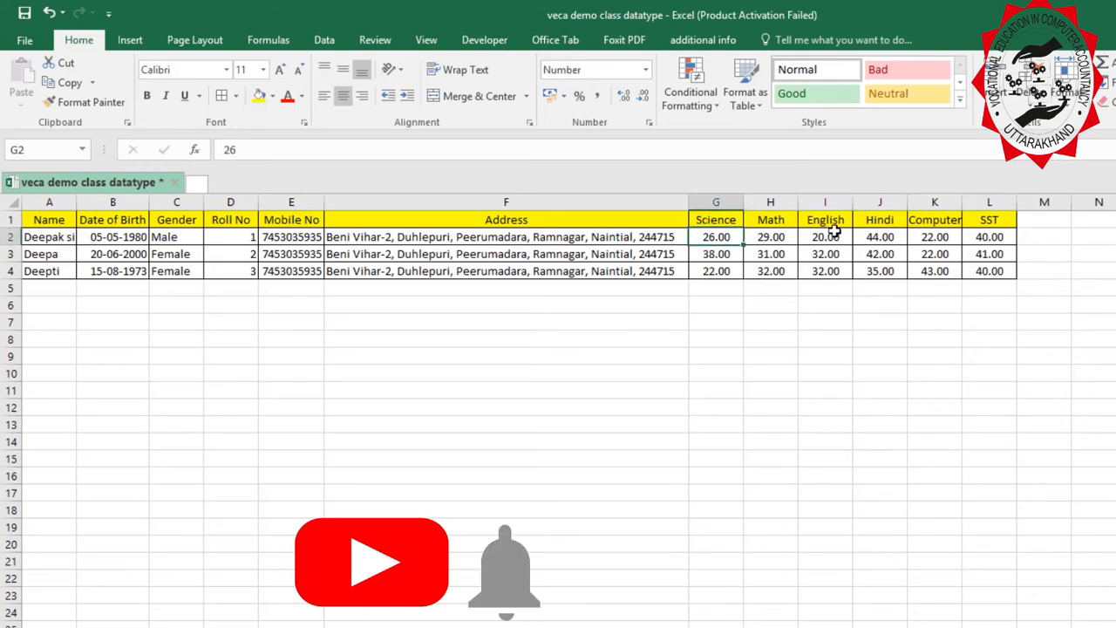
click(764, 233)
click(821, 245)
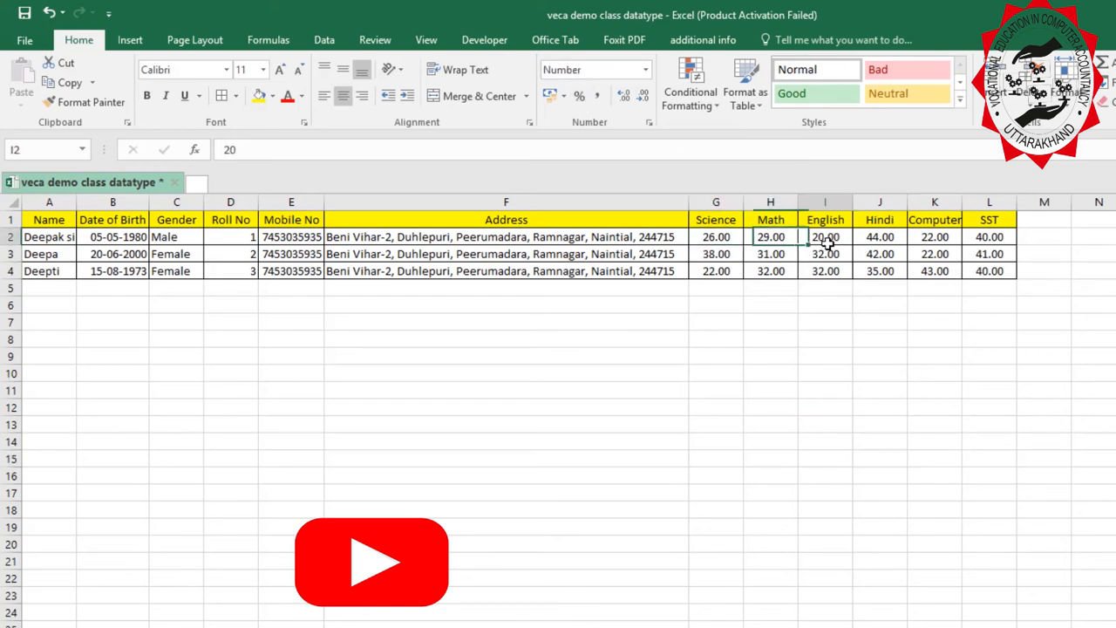
click(897, 237)
click(933, 237)
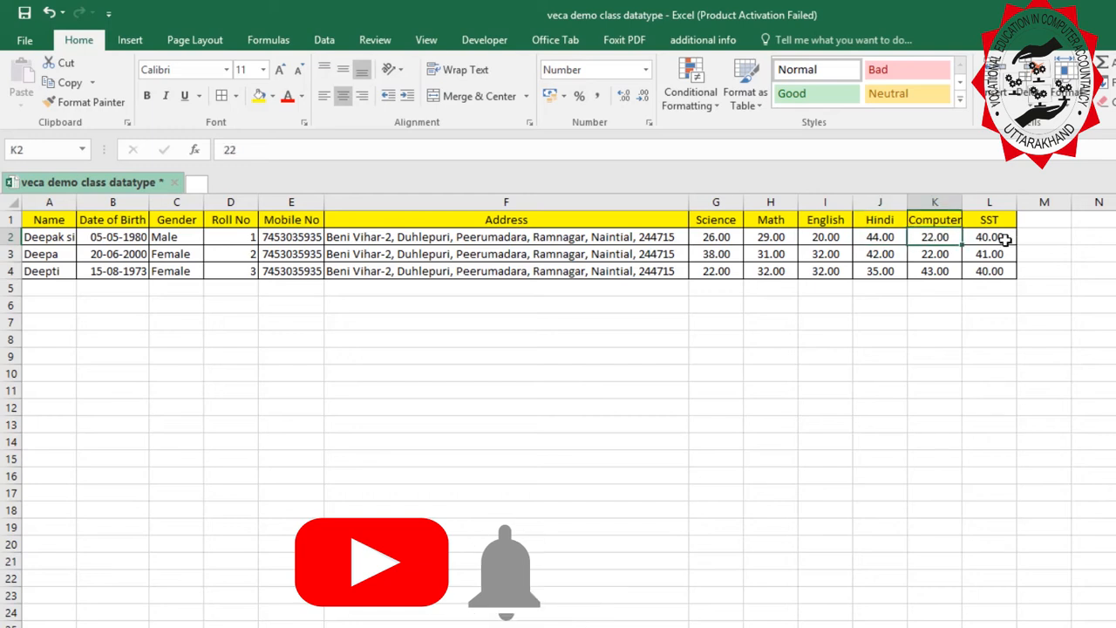
click(1002, 238)
click(997, 254)
click(880, 355)
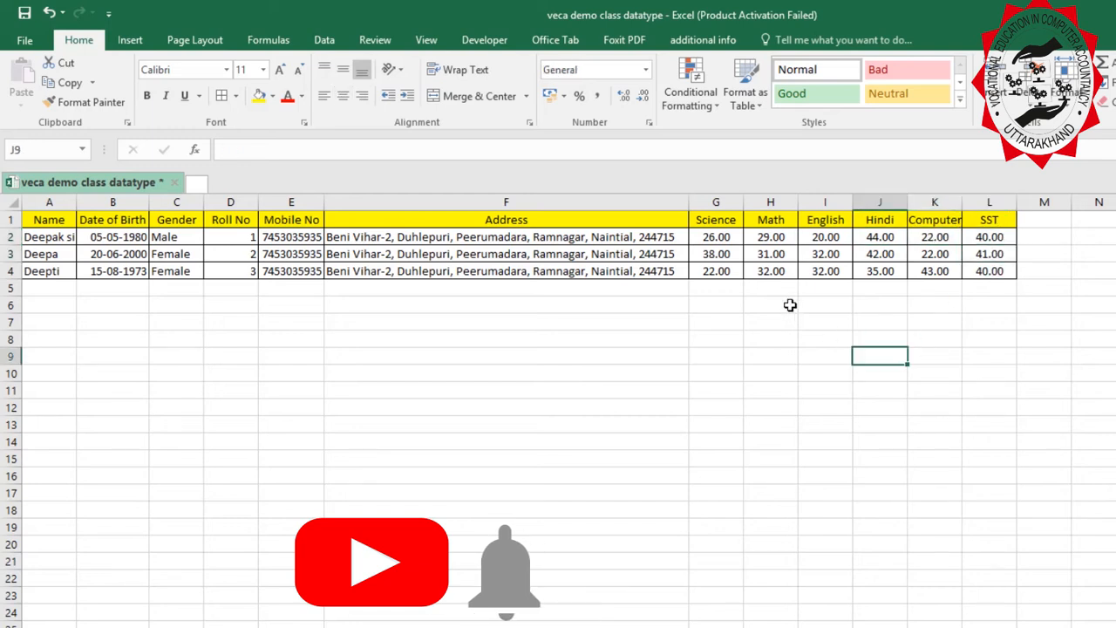
- Change the Math mark in H3 to 31.50
click(780, 252)
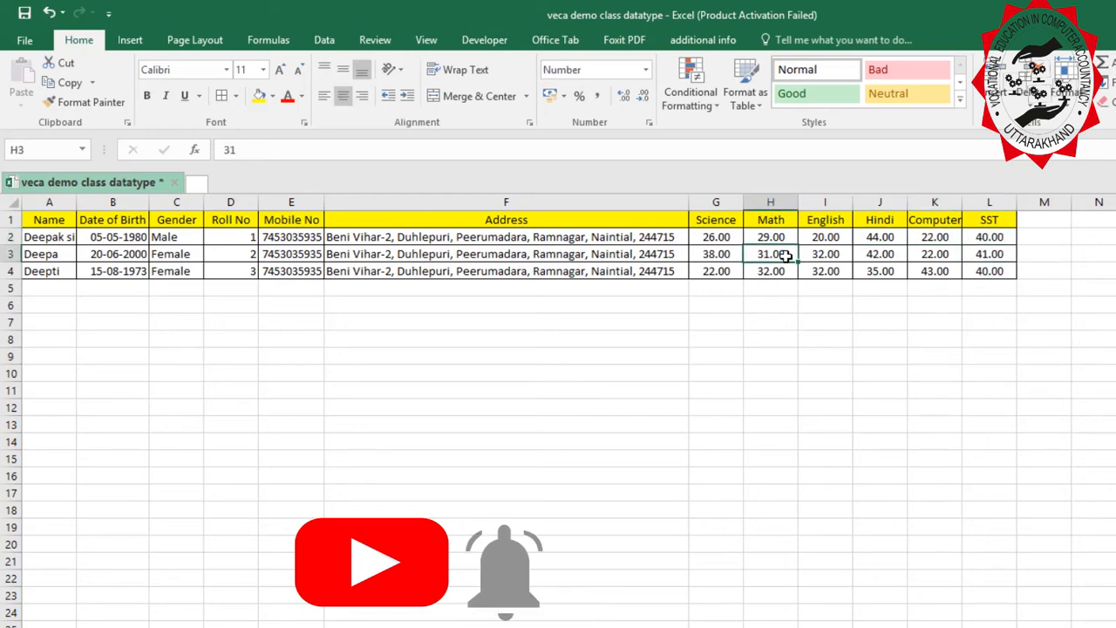
click(320, 150)
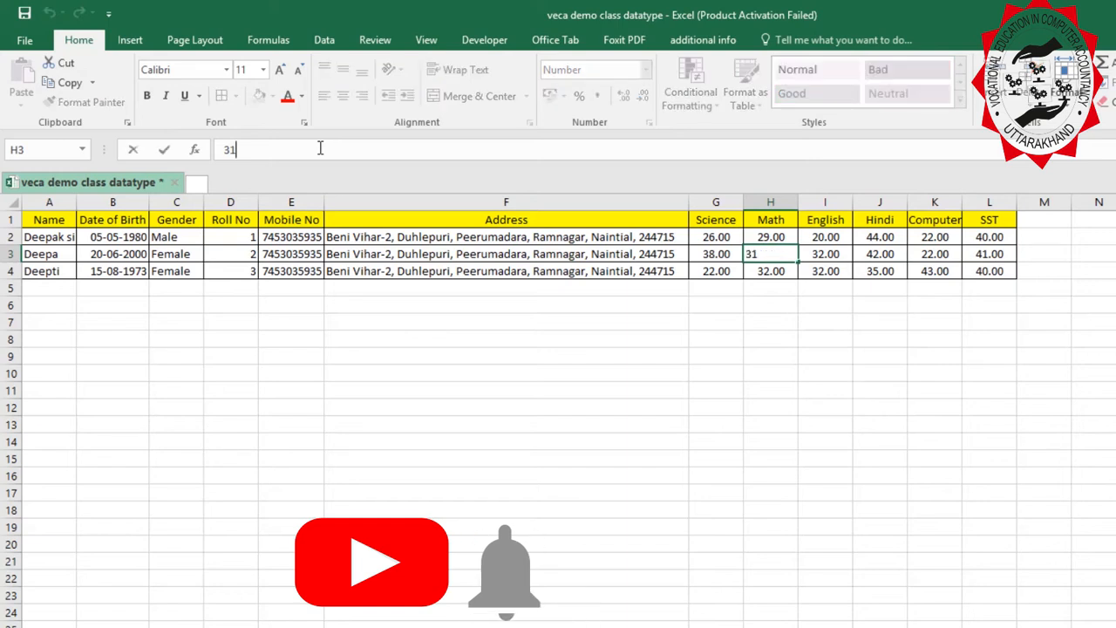
text(.50)
key(Return)
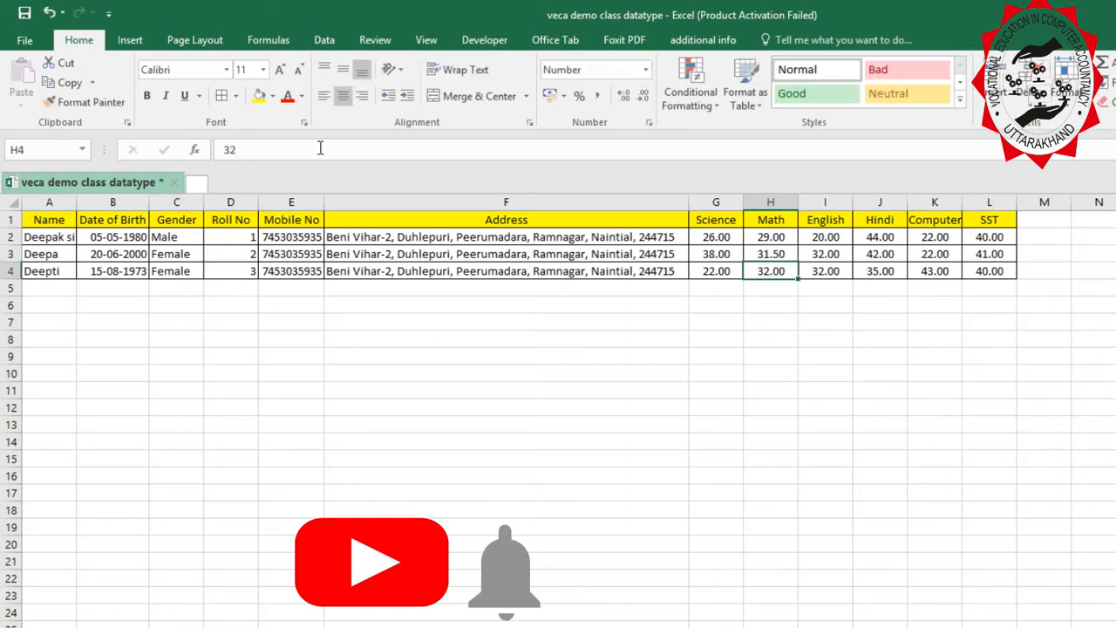
- Change the English mark in I3 to 32.75
key(Right)
key(Up)
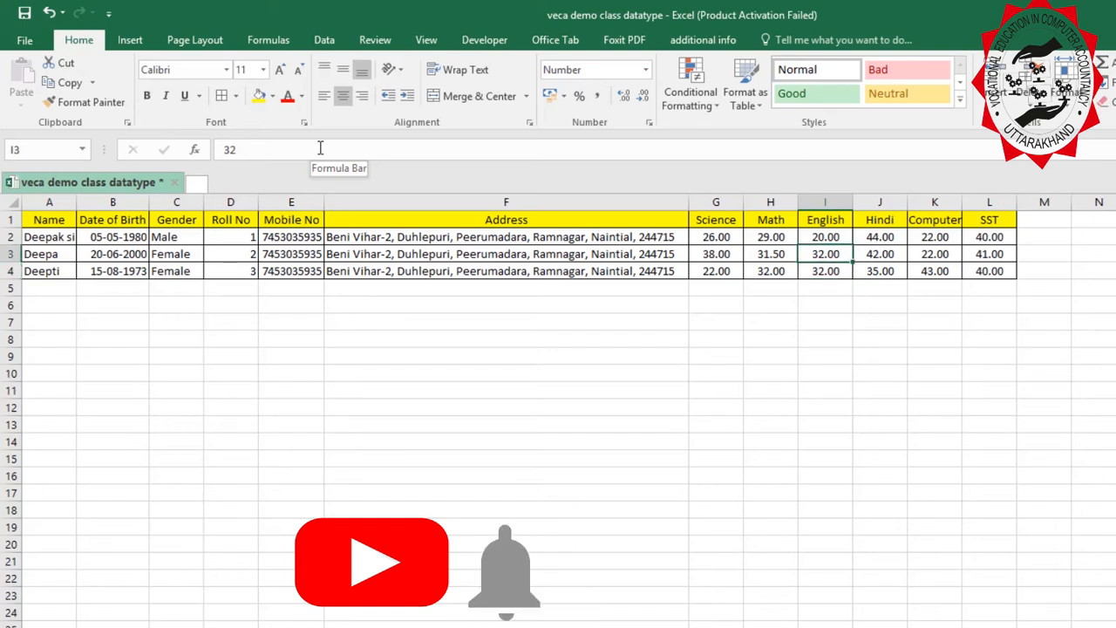
click(320, 149)
text(.)
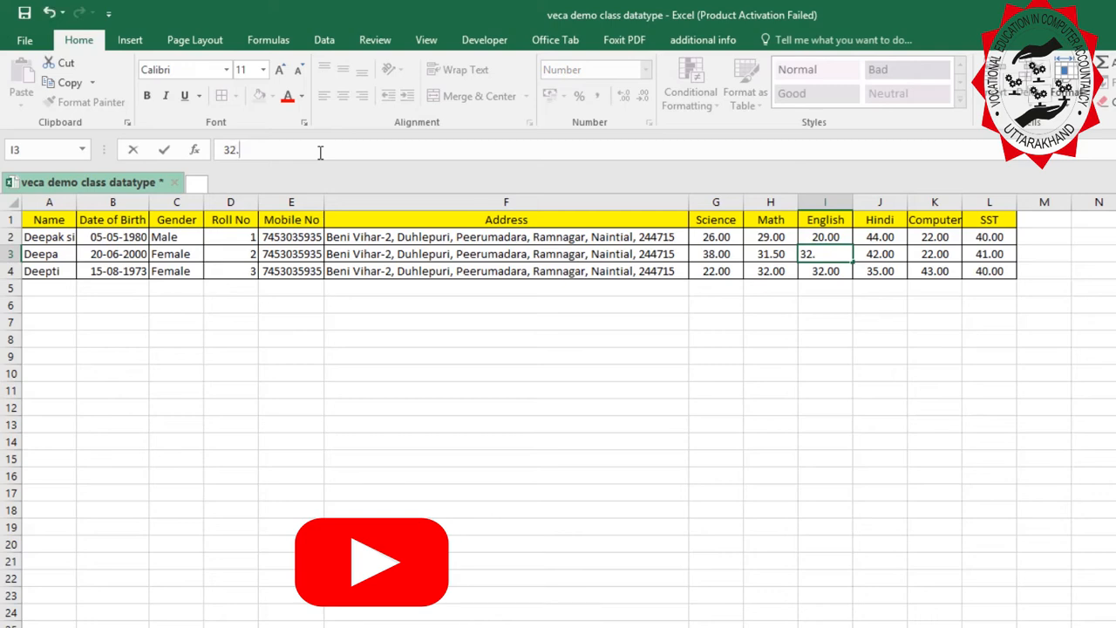
text(75)
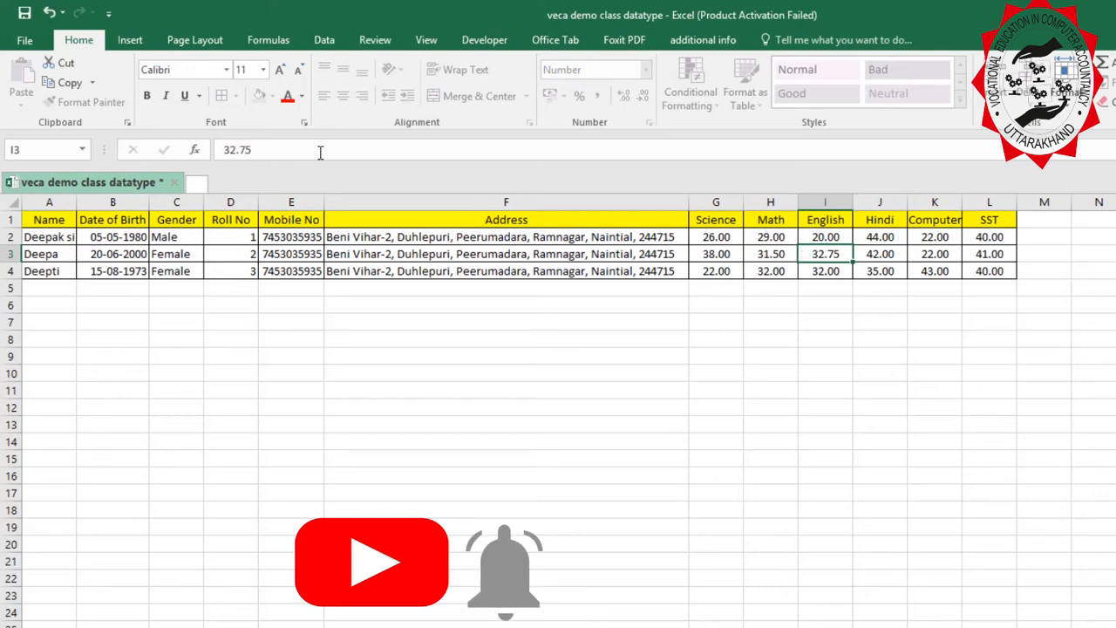
key(Return)
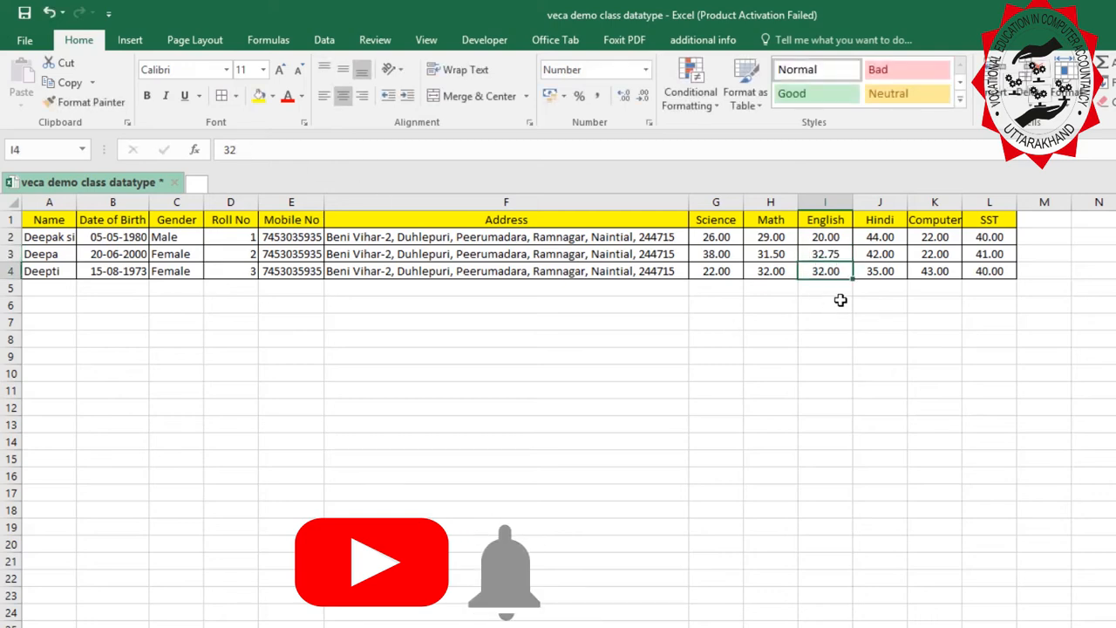
- Change the Computer mark in K2 to 22.50
click(940, 233)
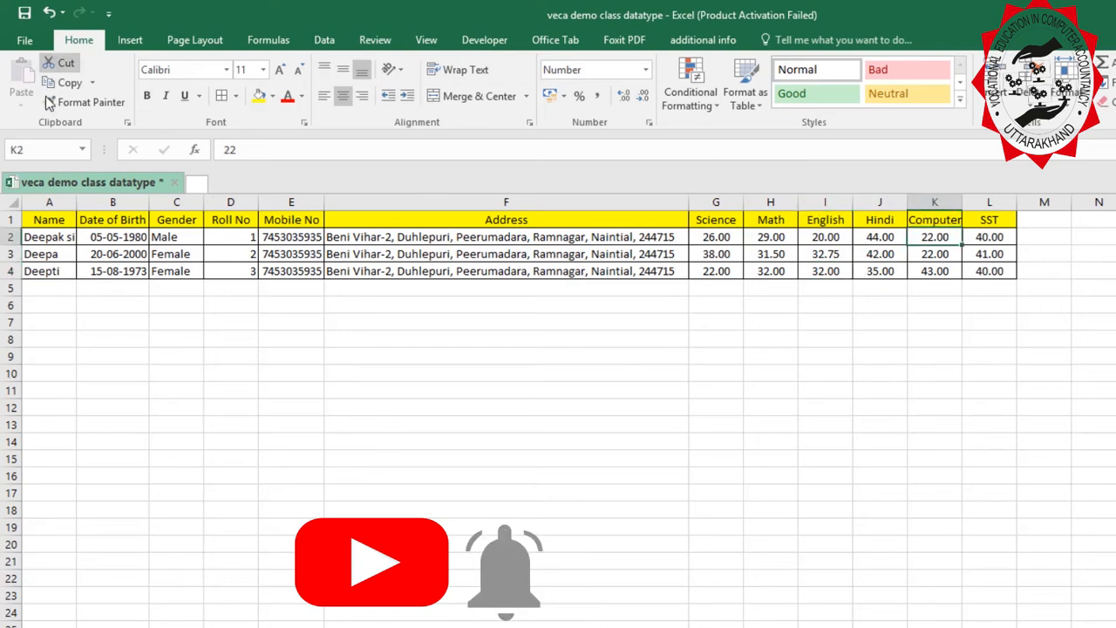
text(.)
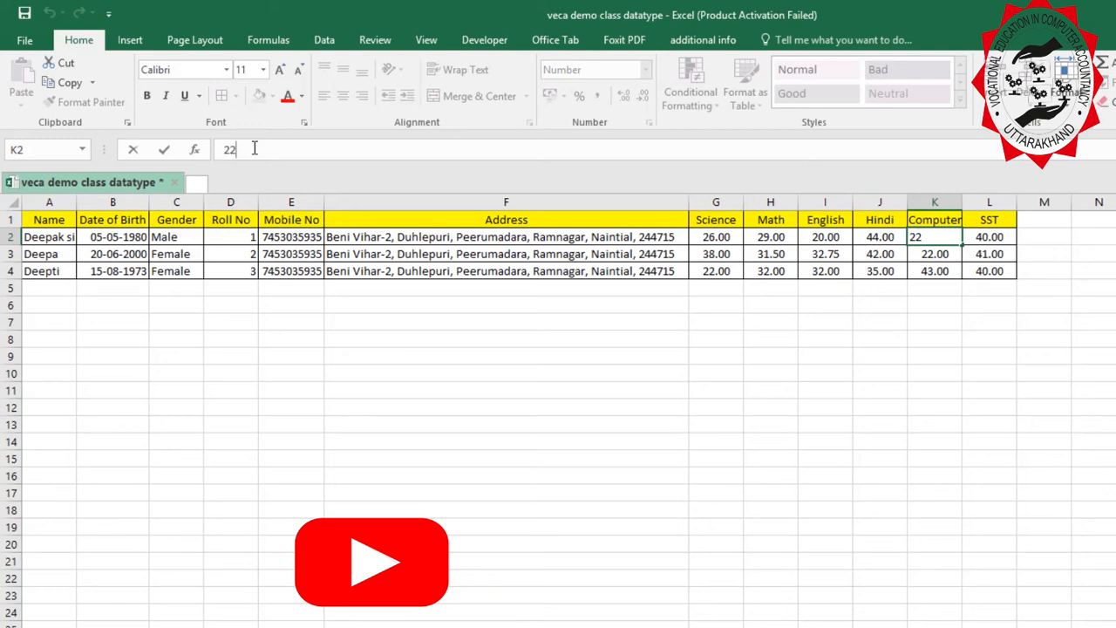
text(50)
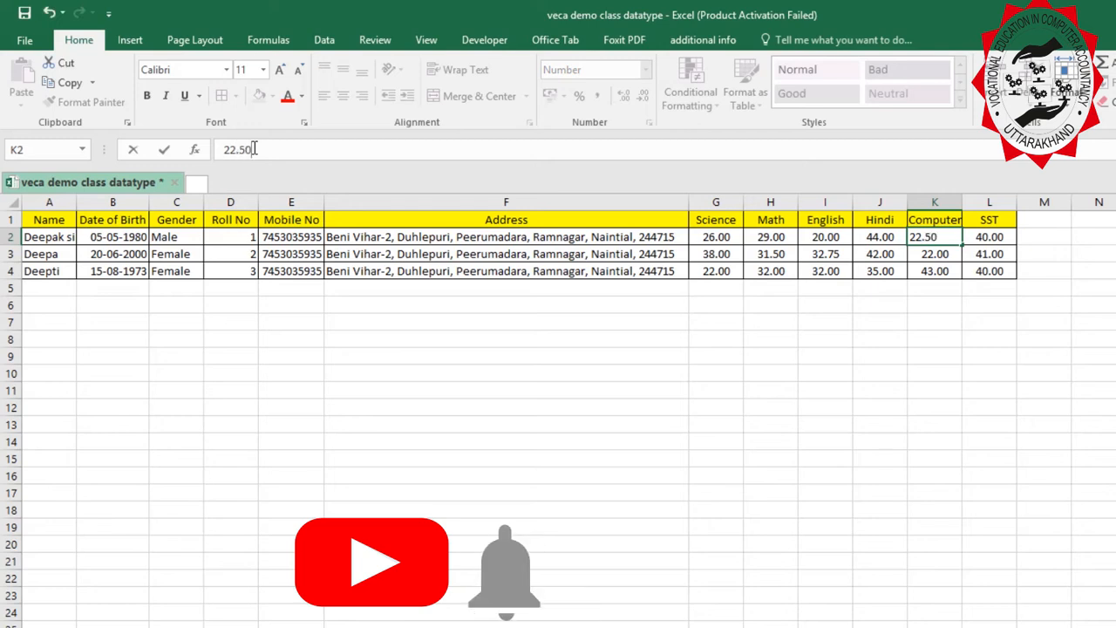
click(510, 419)
- Change the SST mark in L2 to 40.65
click(989, 237)
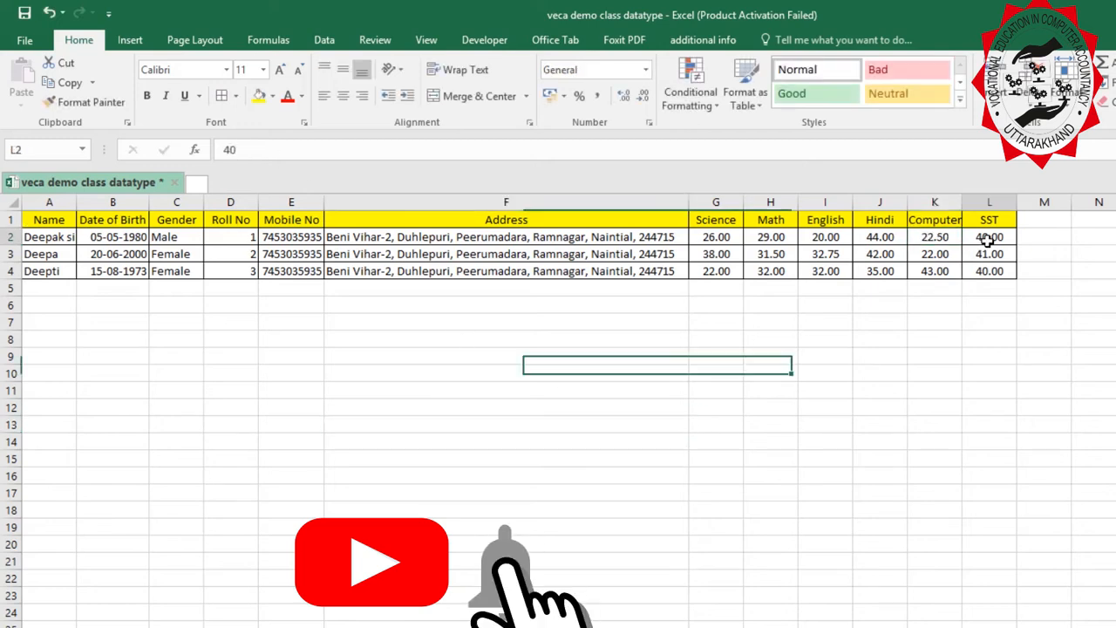
click(279, 149)
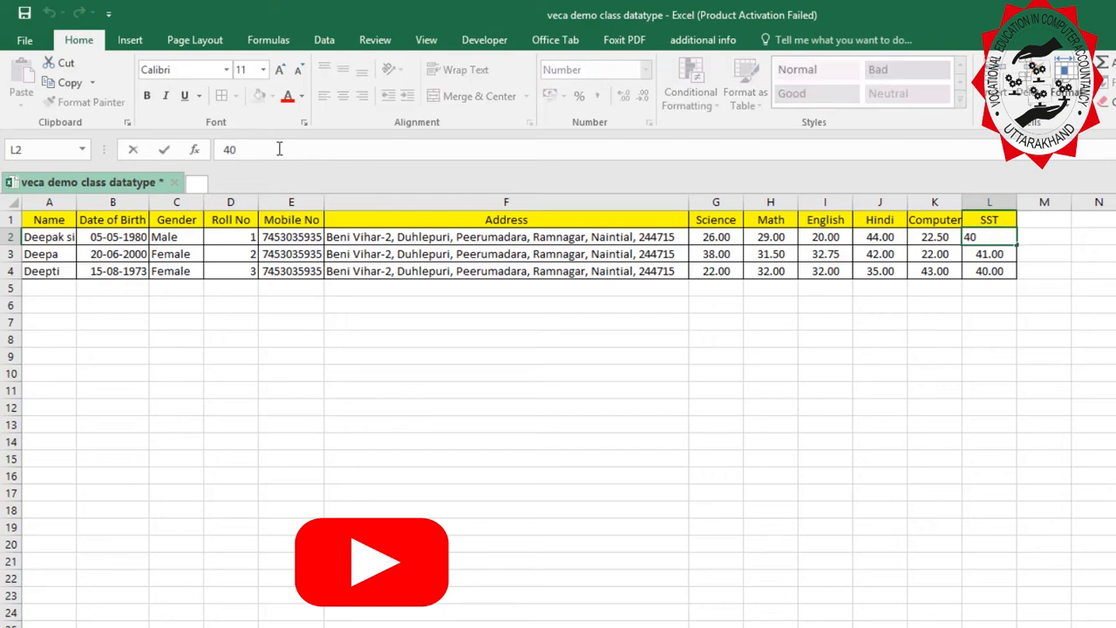
text(.)
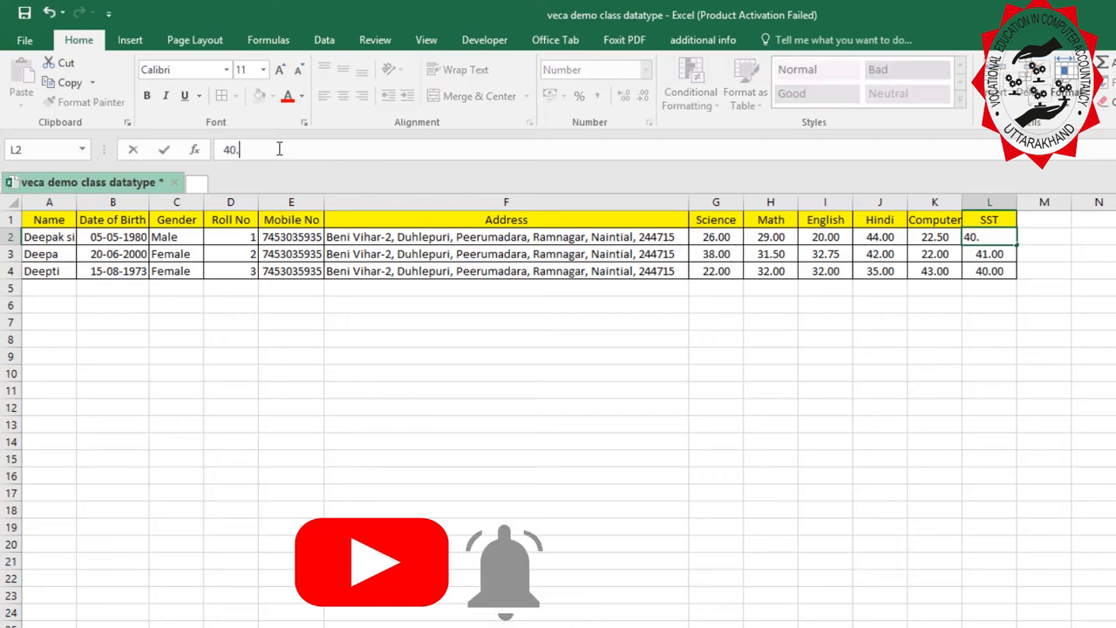
text(65)
key(Return)
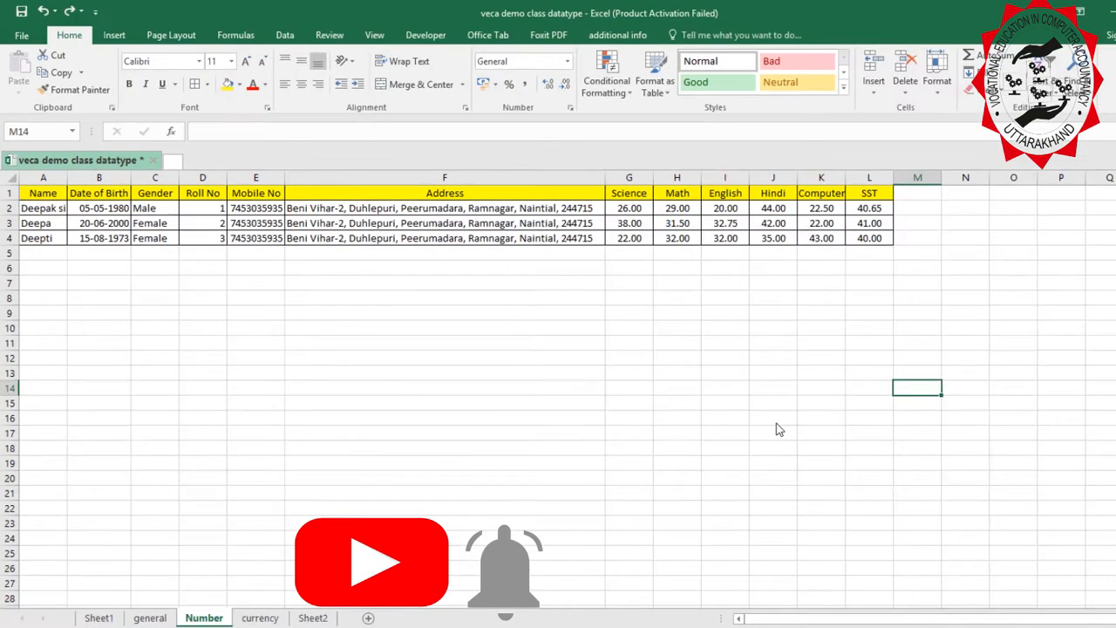
- Set the Number format of all subject marks in G2:L4 to 0 decimal places
click(627, 209)
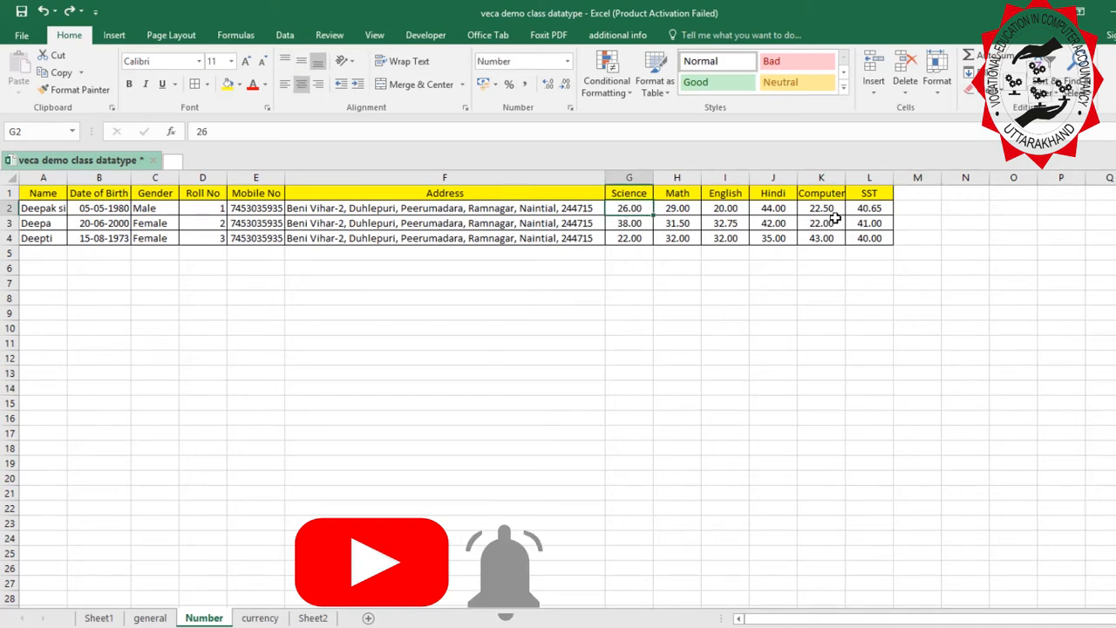
key(ctrl+shift+Right)
key(ctrl+shift+Down)
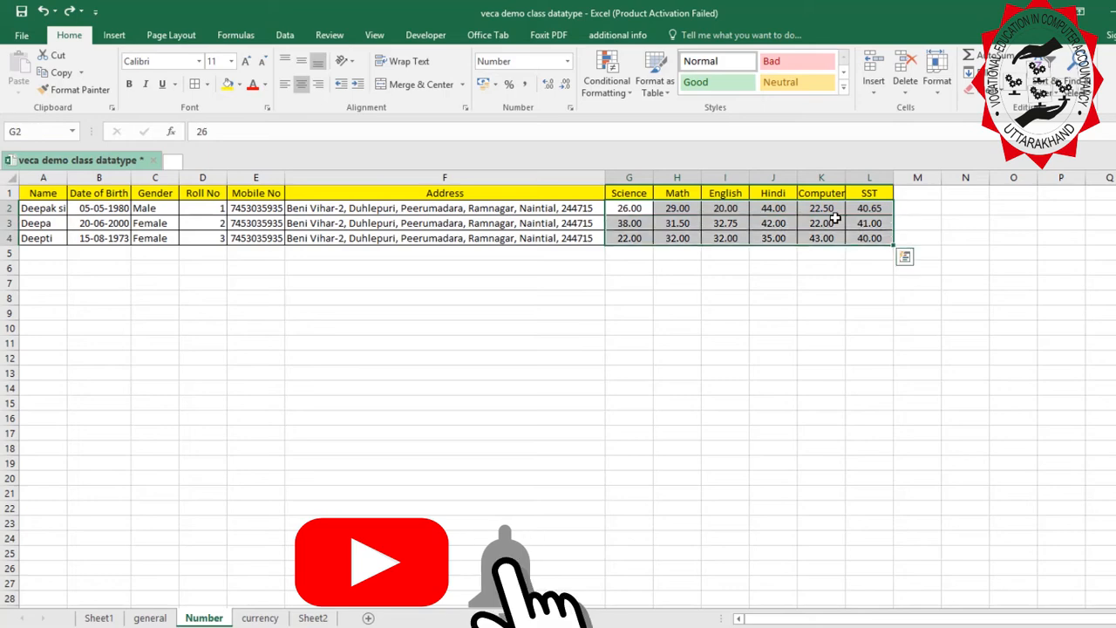
key(ctrl+1)
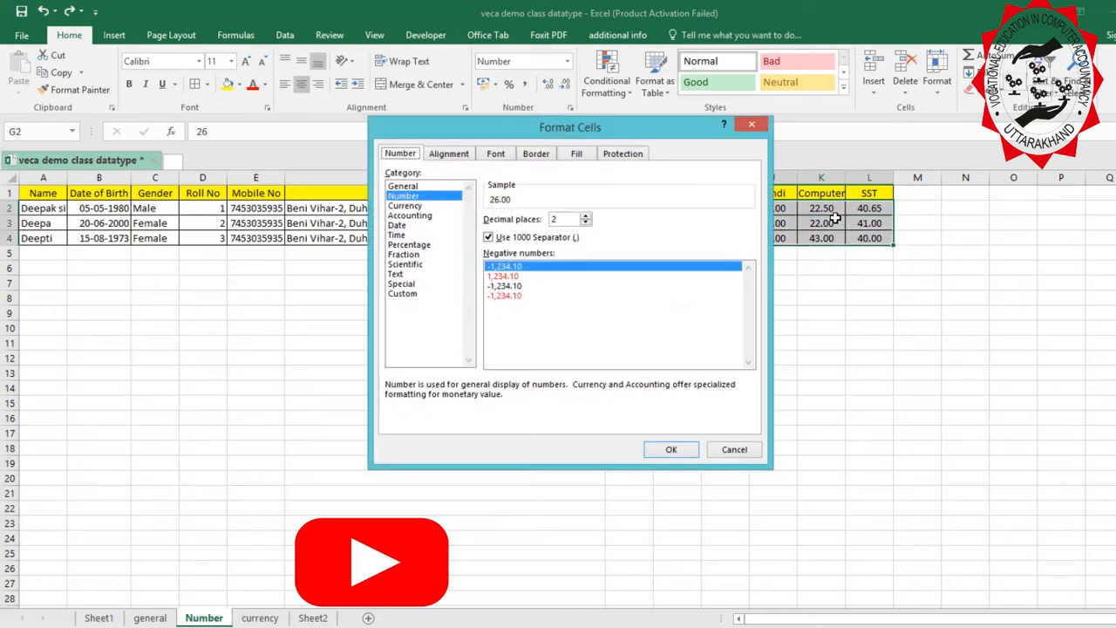
click(586, 223)
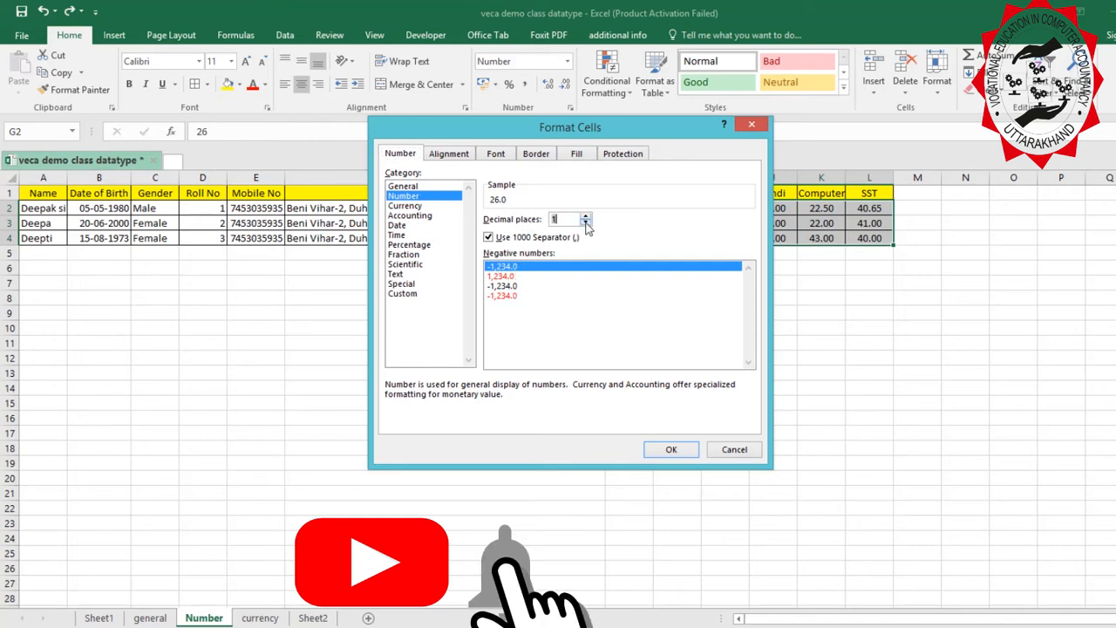
click(586, 223)
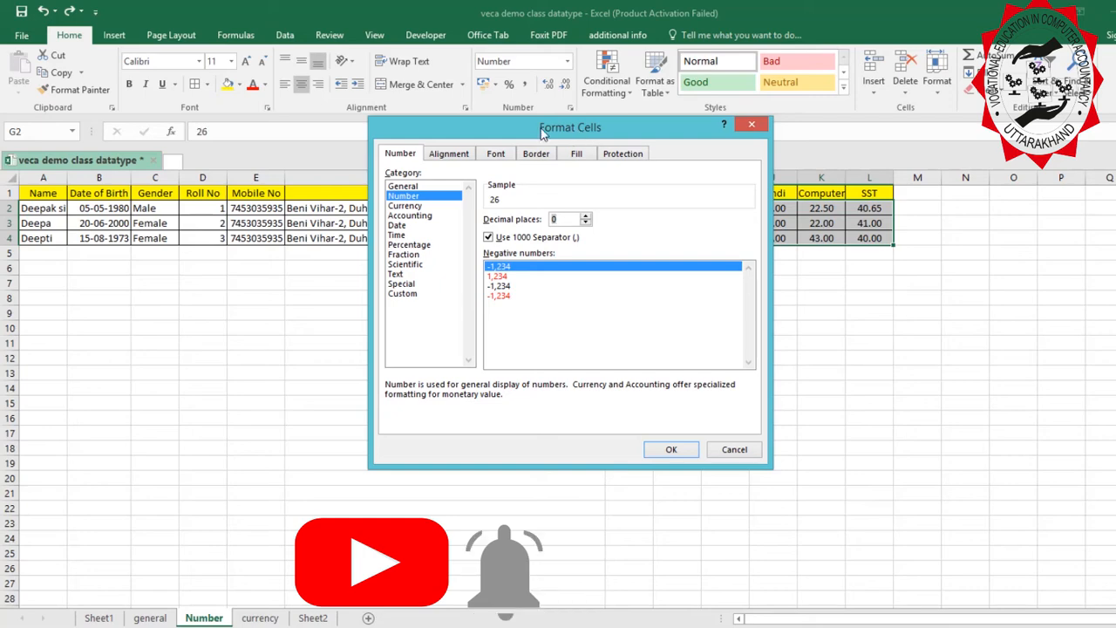
drag(542, 131, 338, 131)
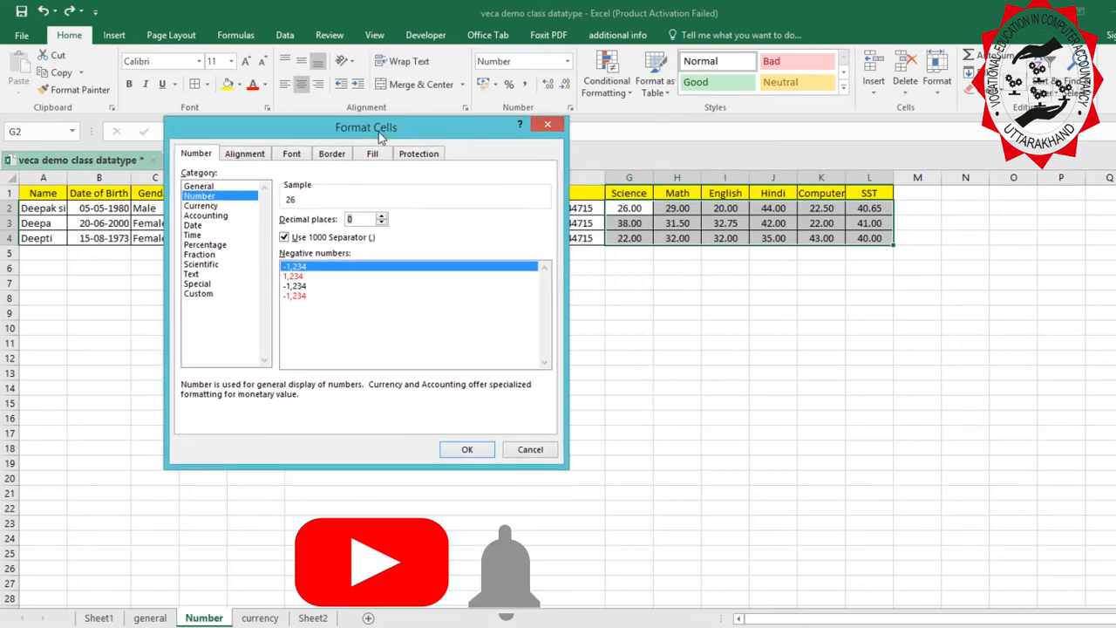
click(467, 450)
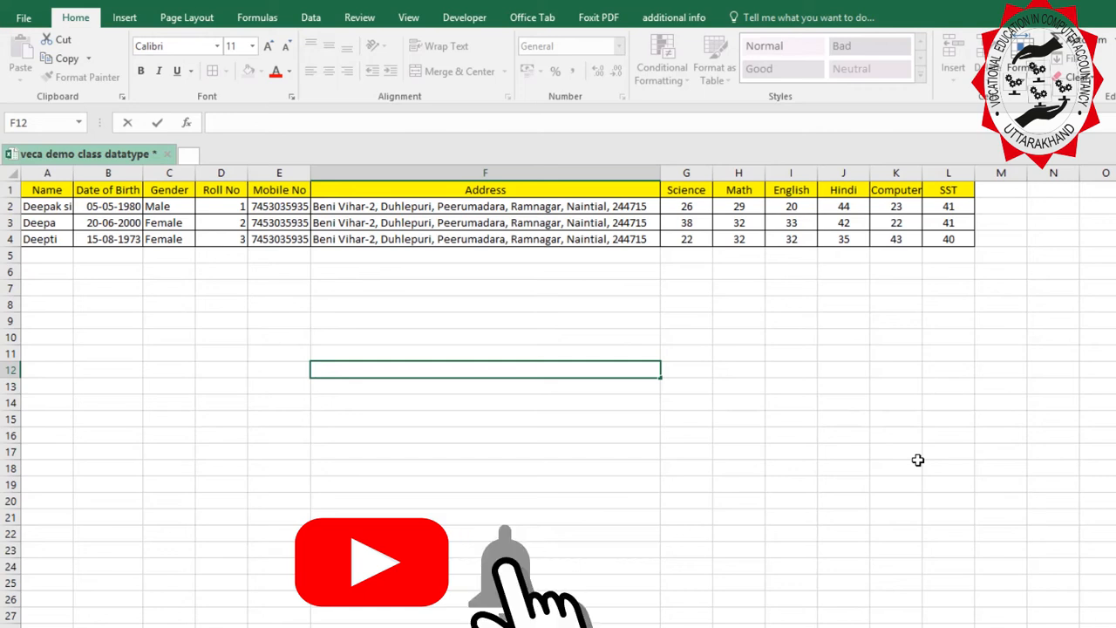
- Enter the title "WholeSeller Account Record" in F12 and the headings Sr. No, Customer Name, kg, Price and Total in E13:I13
text(WholeSeller Account Record)
key(Return)
key(Left)
text(Sr. No)
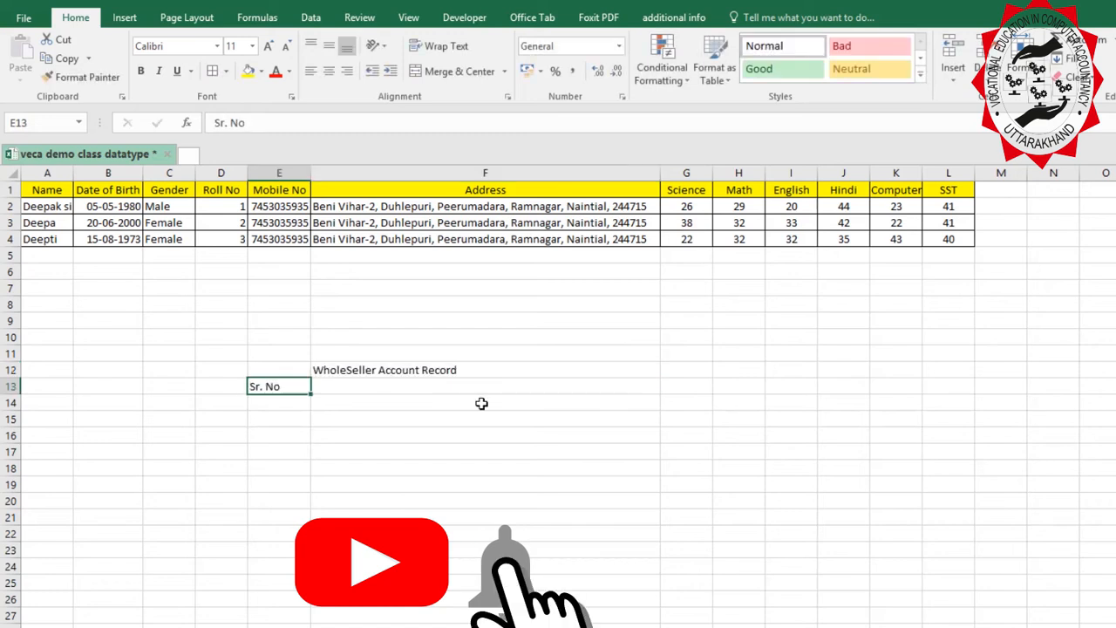
key(Tab)
text(Customer Name)
key(Tab)
text(kg)
key(Tab)
text(Price)
key(Tab)
text(Total)
key(Return)
- Fill E14:H16 with the rows 1, Mouse, 1000, 20.25; 2, Keyboard, 2000, 15.45; and 3, Pendrive, 1000, 50.65
text(1)
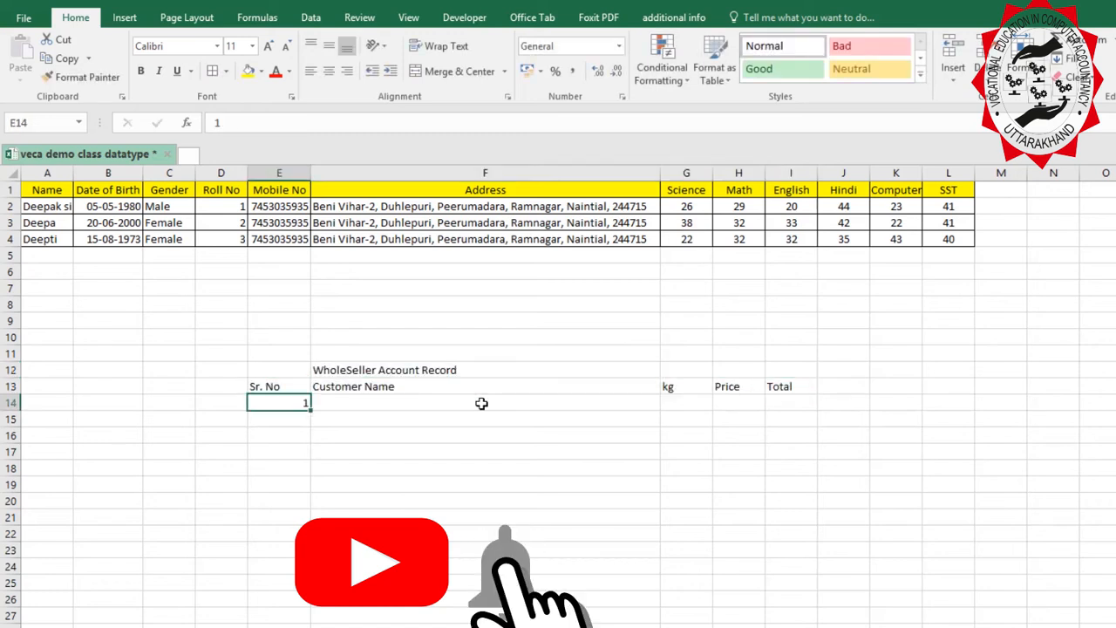
text(	Mouse	1000	20.25)
key(Left)
key(Return)
text(2	Keyboard	2000	15.45)
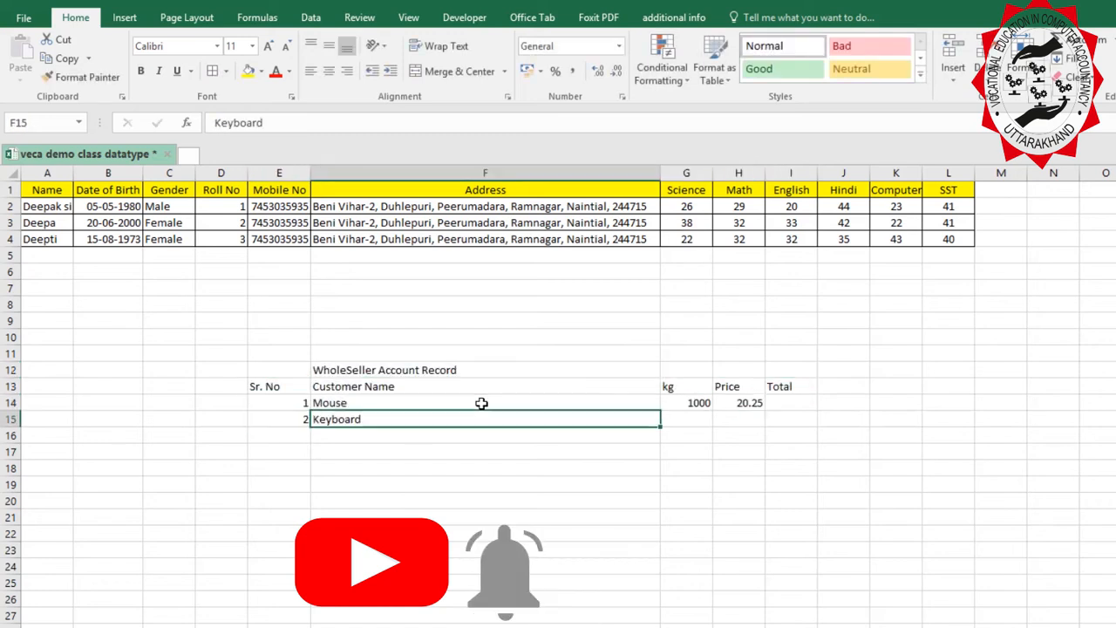
key(Return)
text(3)
key(Tab)
text(Pendrive	1000	50.65)
key(ctrl+Return)
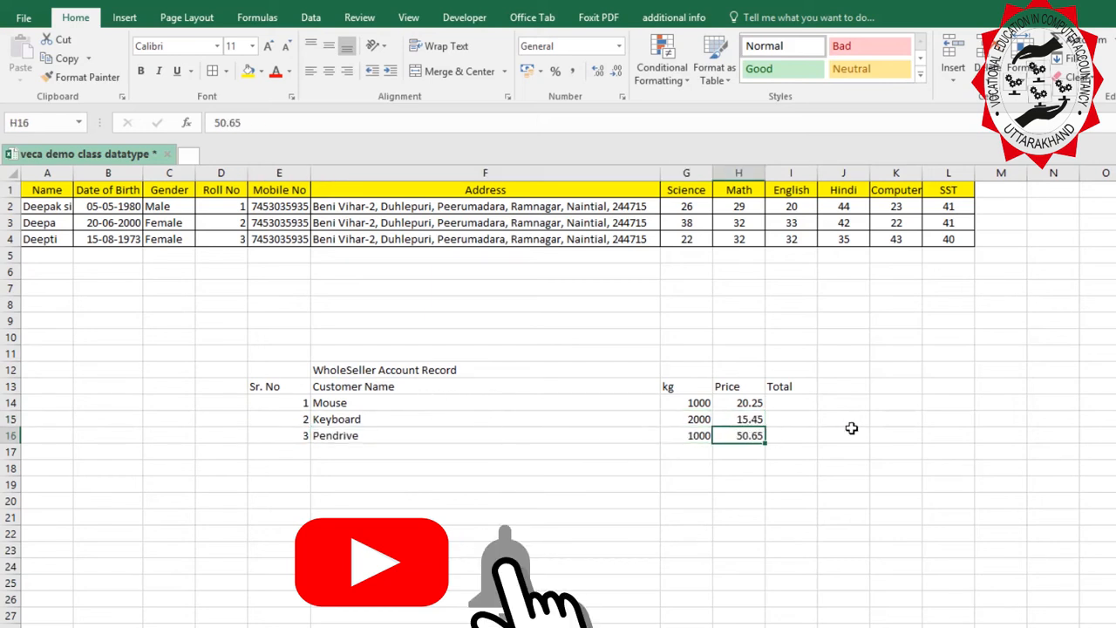
- Centre the contents of the new table E13:I16 and apply All Borders to it
drag(259, 385, 810, 432)
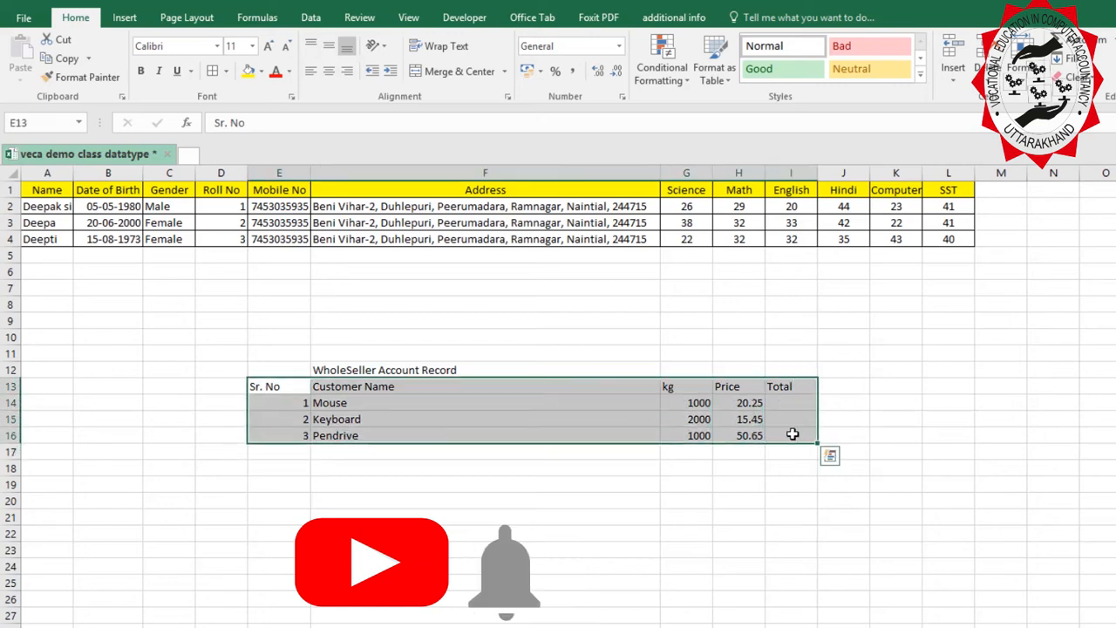
key(alt+h)
key(a)
key(c)
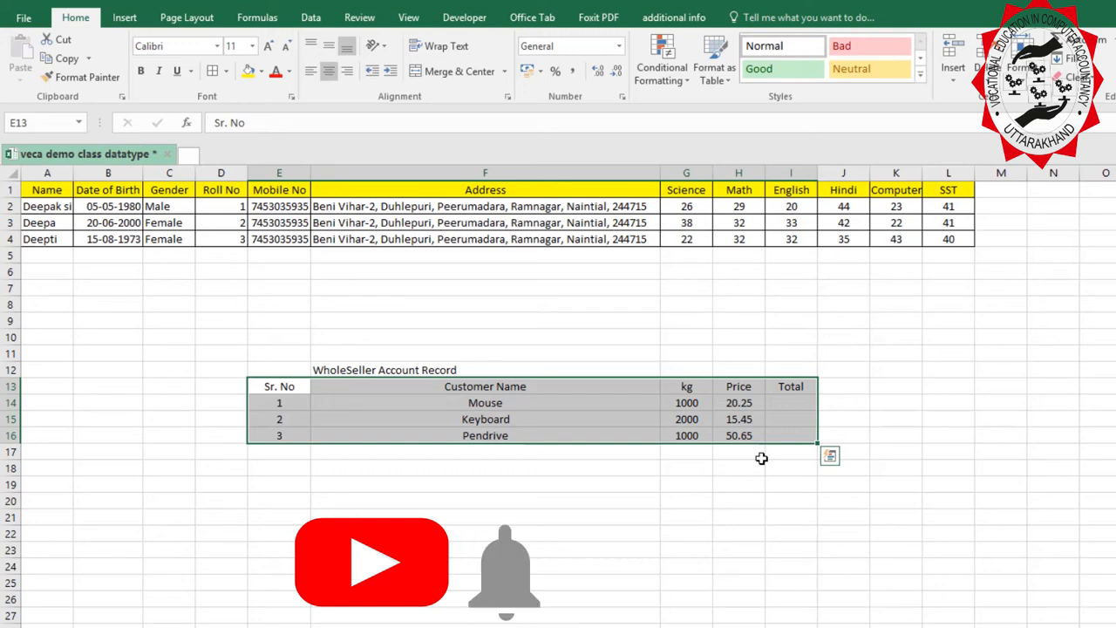
key(b)
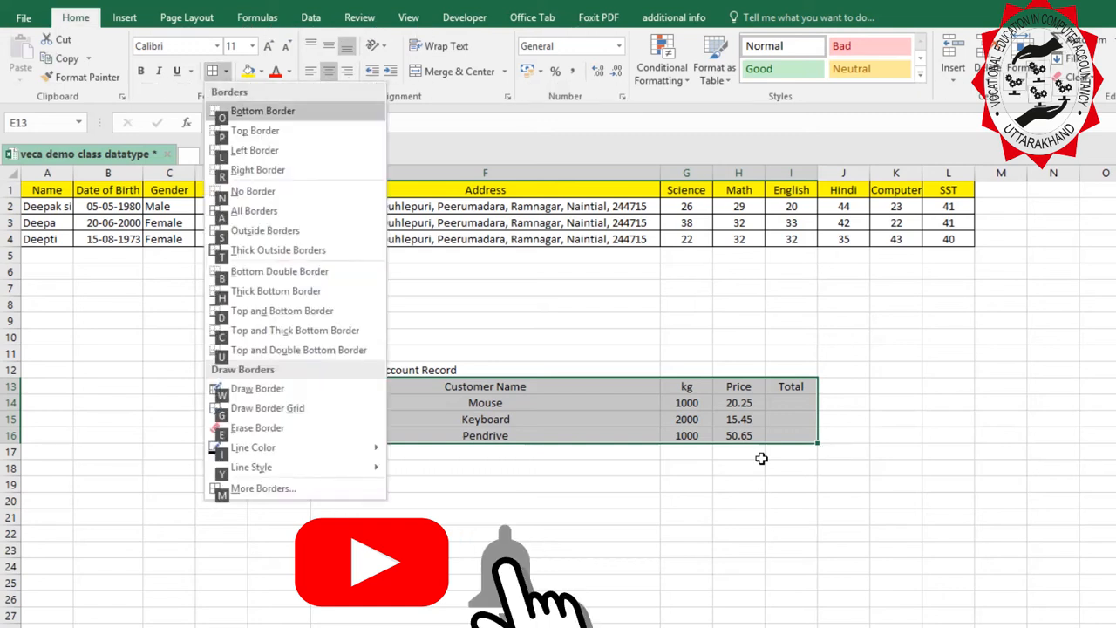
key(a)
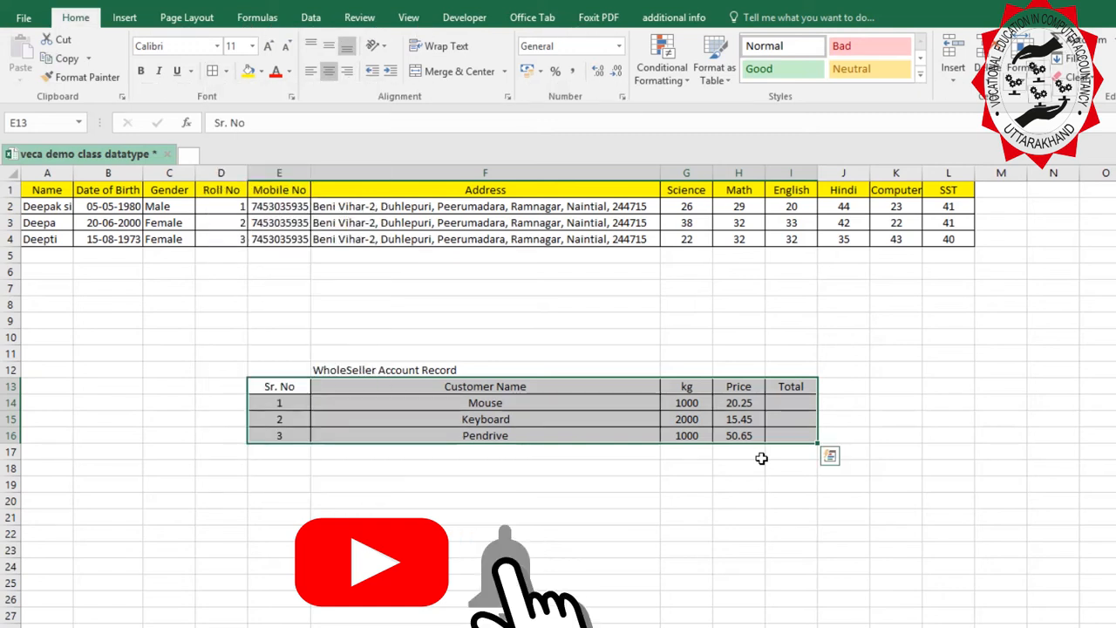
- Merge and centre the "WholeSeller Account Record" title across E12:I12
click(276, 364)
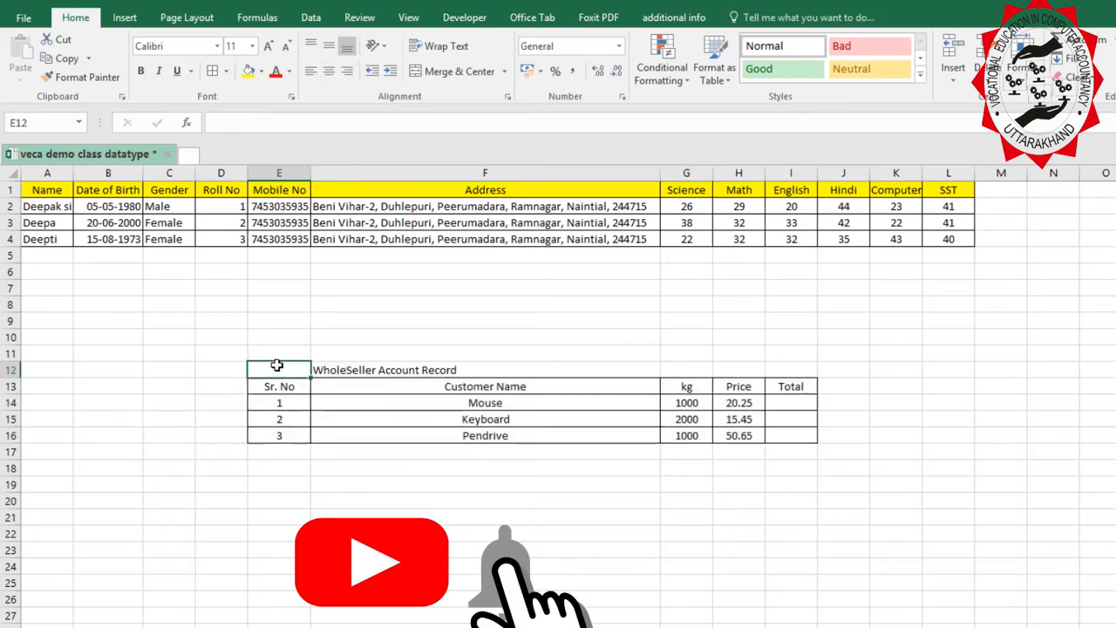
key(shift+Right)
key(shift+Right)
key(shift+Right)
key(shift+Right)
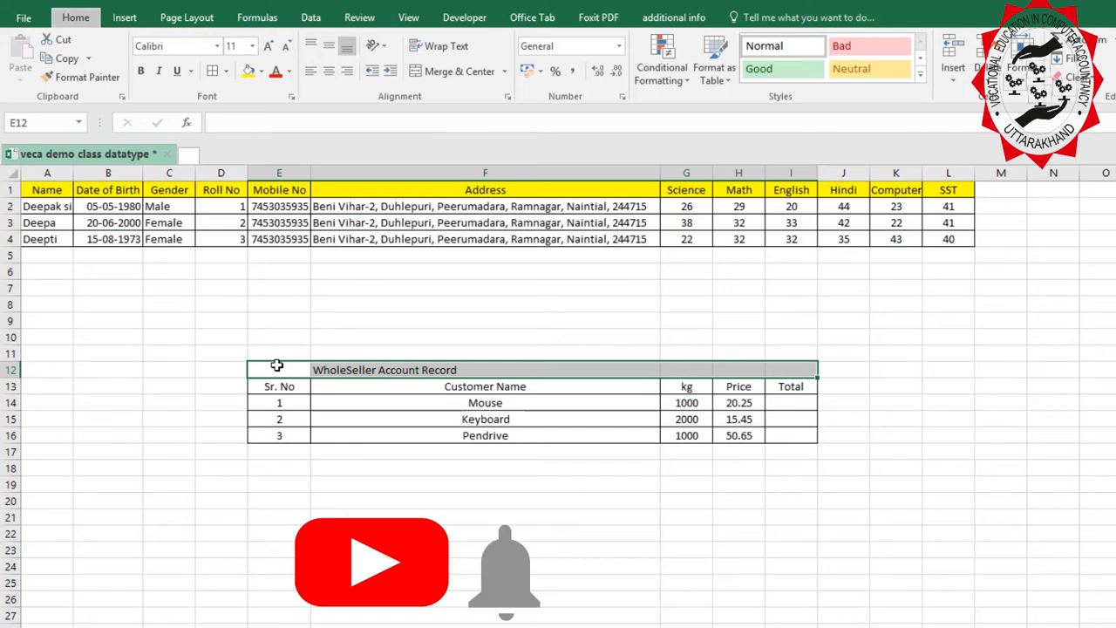
click(451, 70)
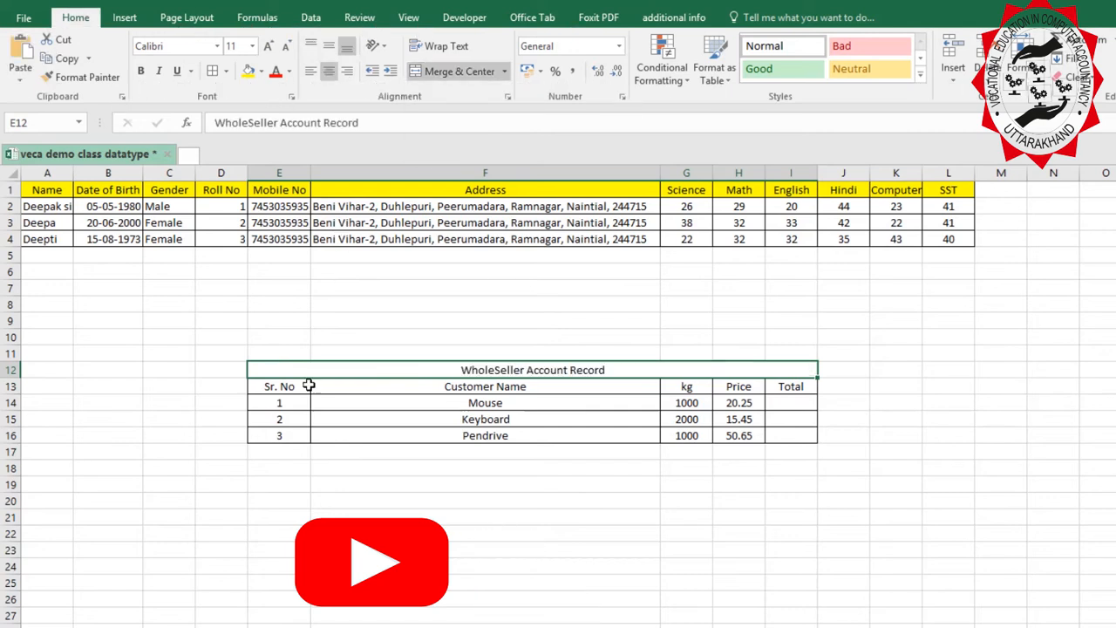
click(343, 472)
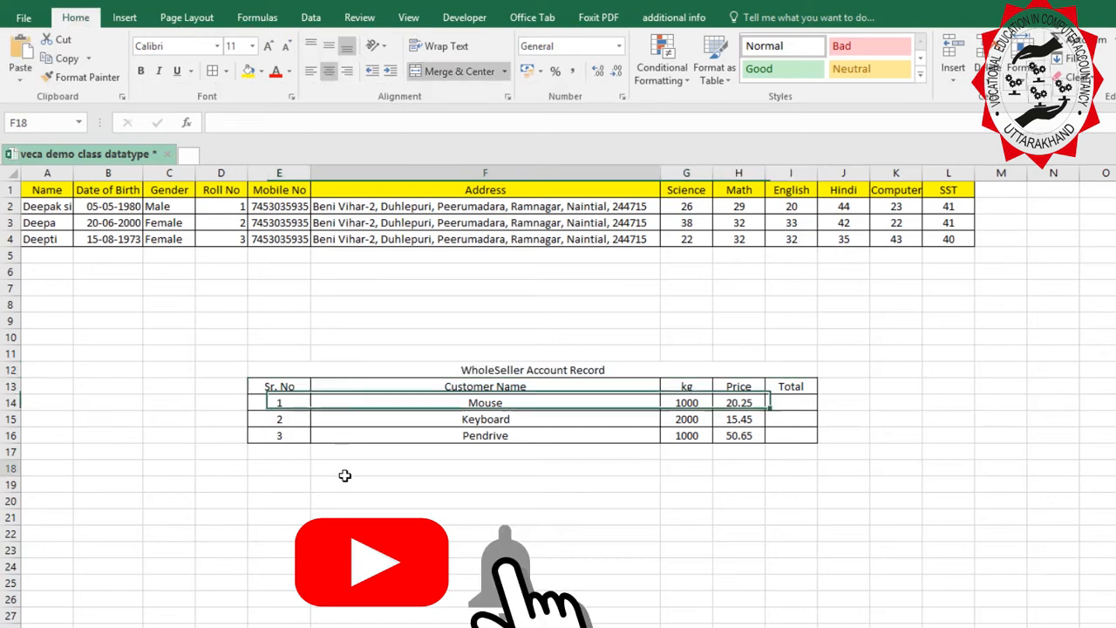
- Fill the heading row E13:I13 of the wholesaler table with the standard yellow colour
click(285, 386)
key(shift+Right)
key(shift+Right)
key(shift+Right)
key(shift+Right)
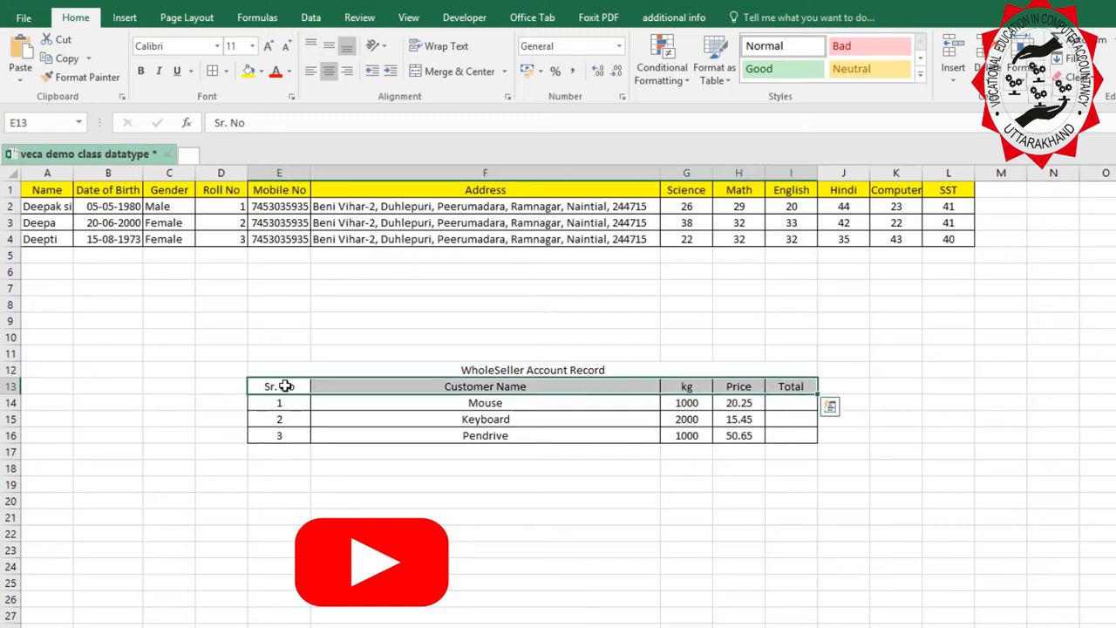
key(alt)
key(h)
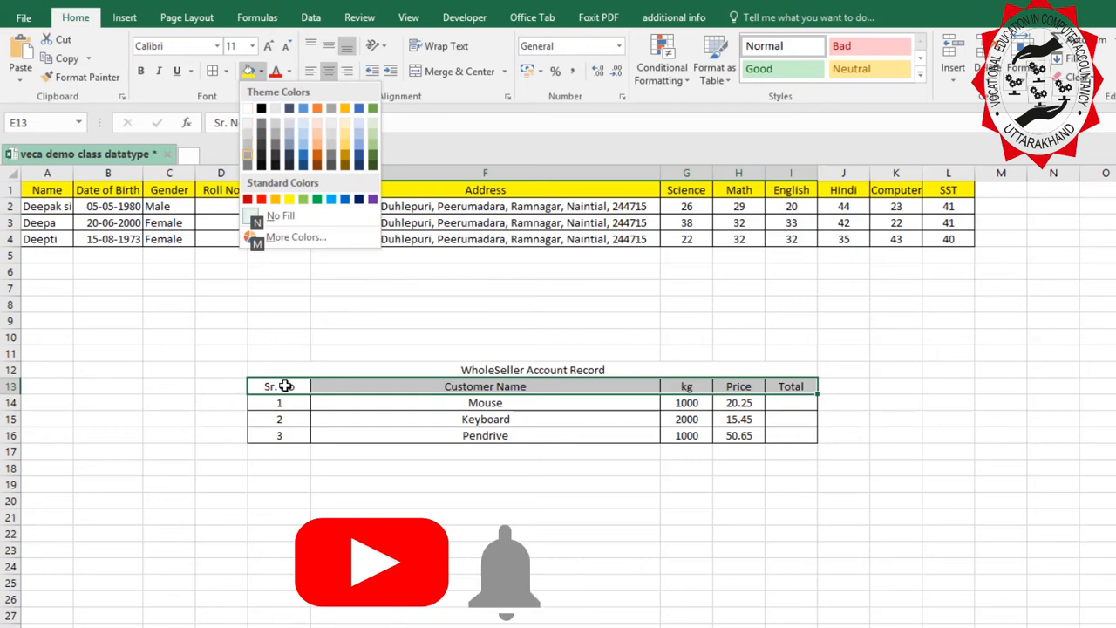
key(Down)
key(Down)
key(Down)
key(Down)
key(Right)
key(Right)
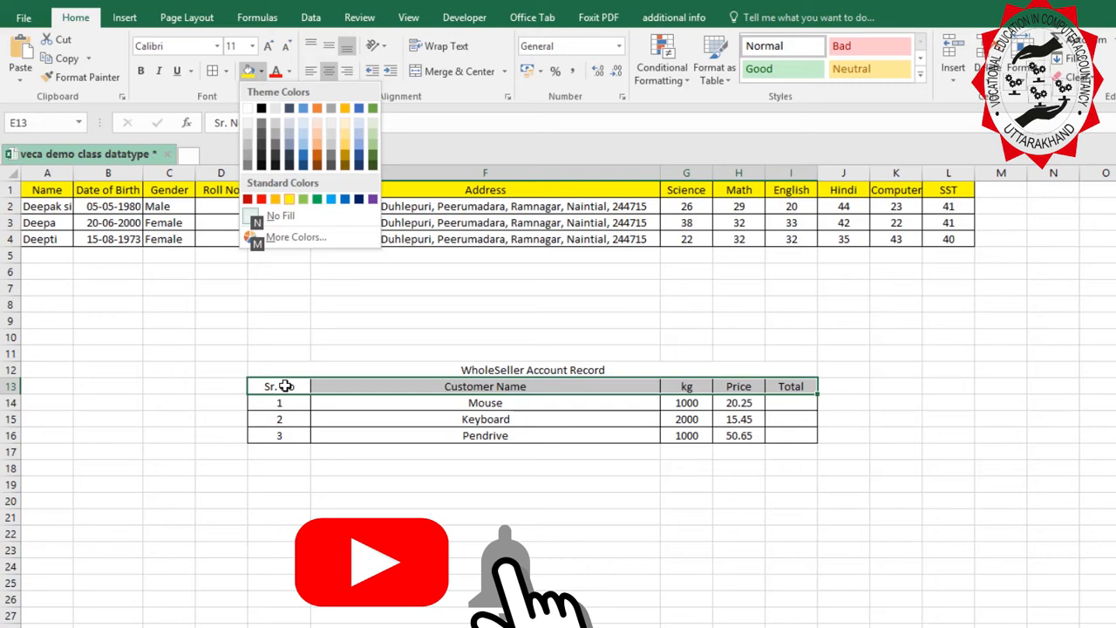
key(Return)
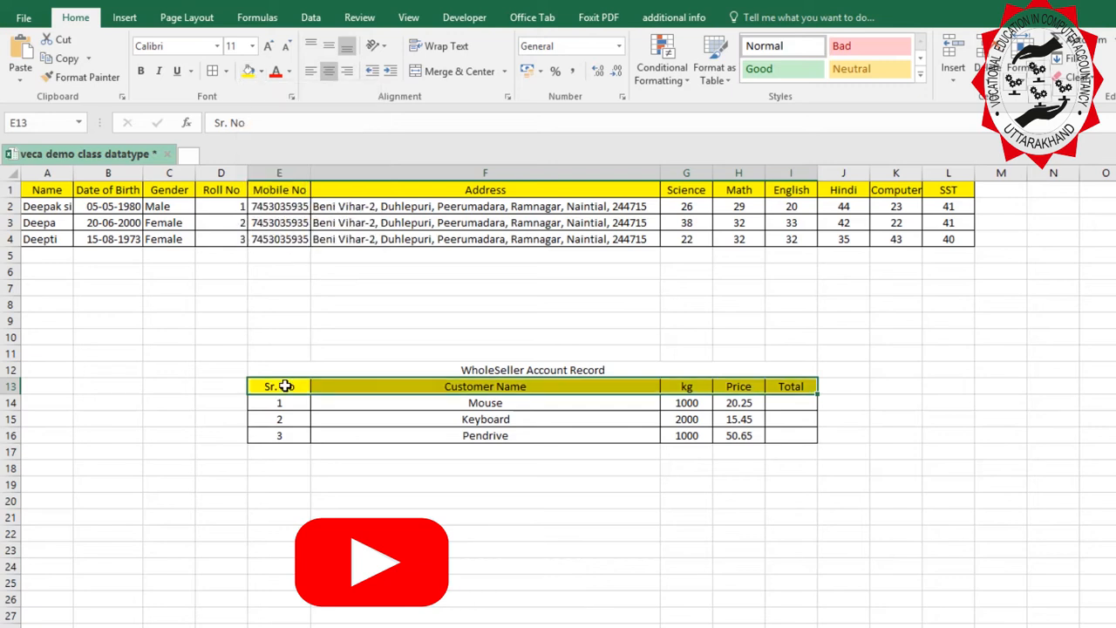
click(754, 549)
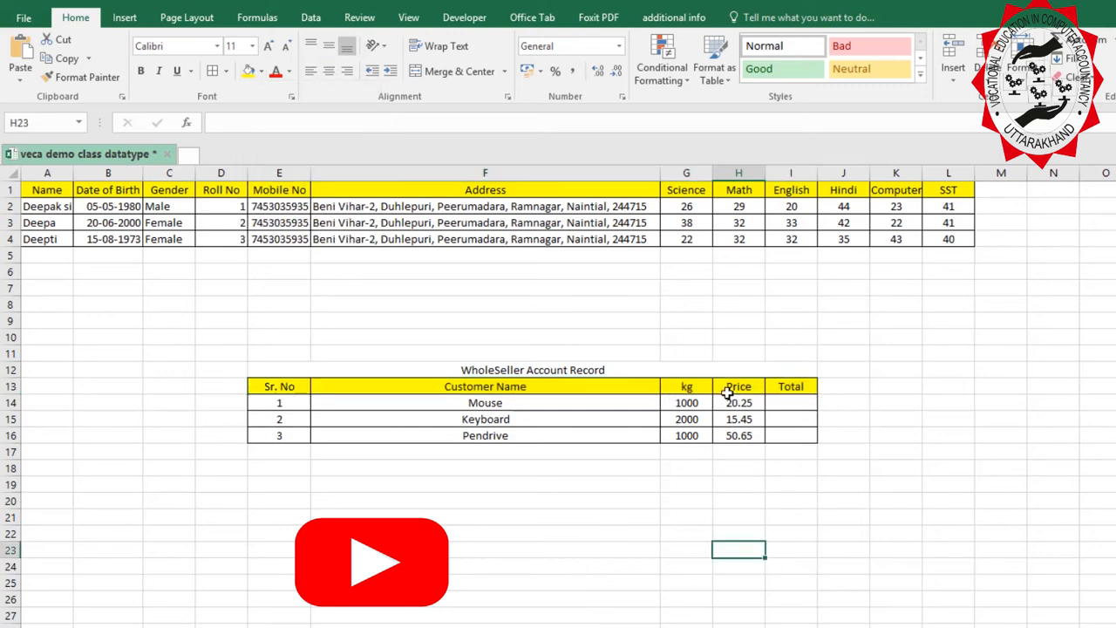
- Apply the Number format with thousands separator and two decimals to the kg, Price and Total cells G14:I16
click(690, 406)
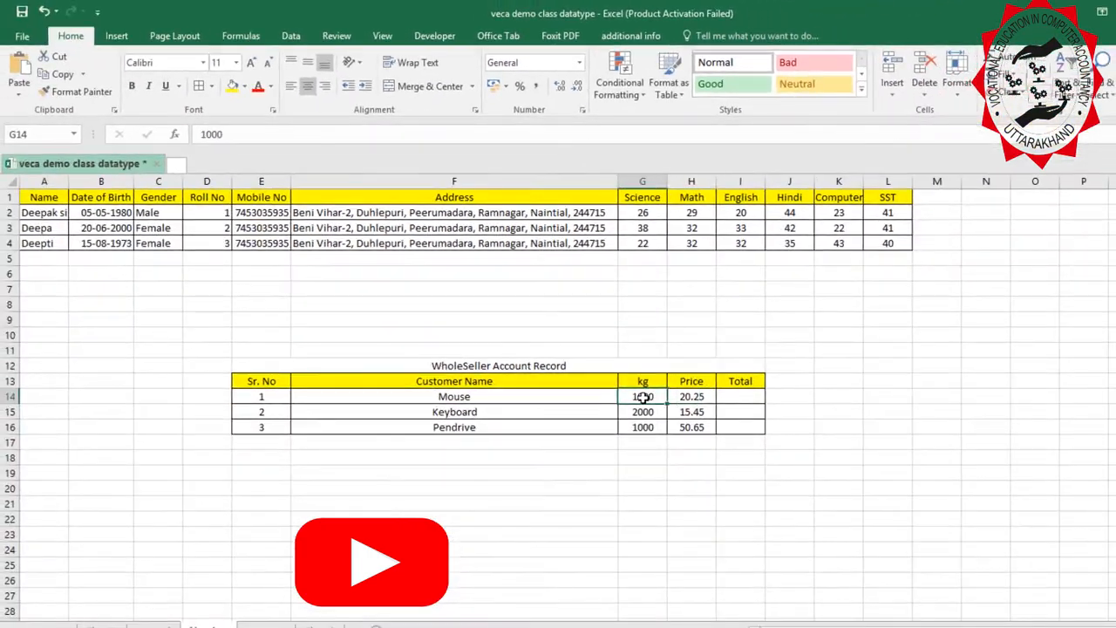
key(shift+Right)
key(shift+Right)
key(shift+Down)
key(shift+Down)
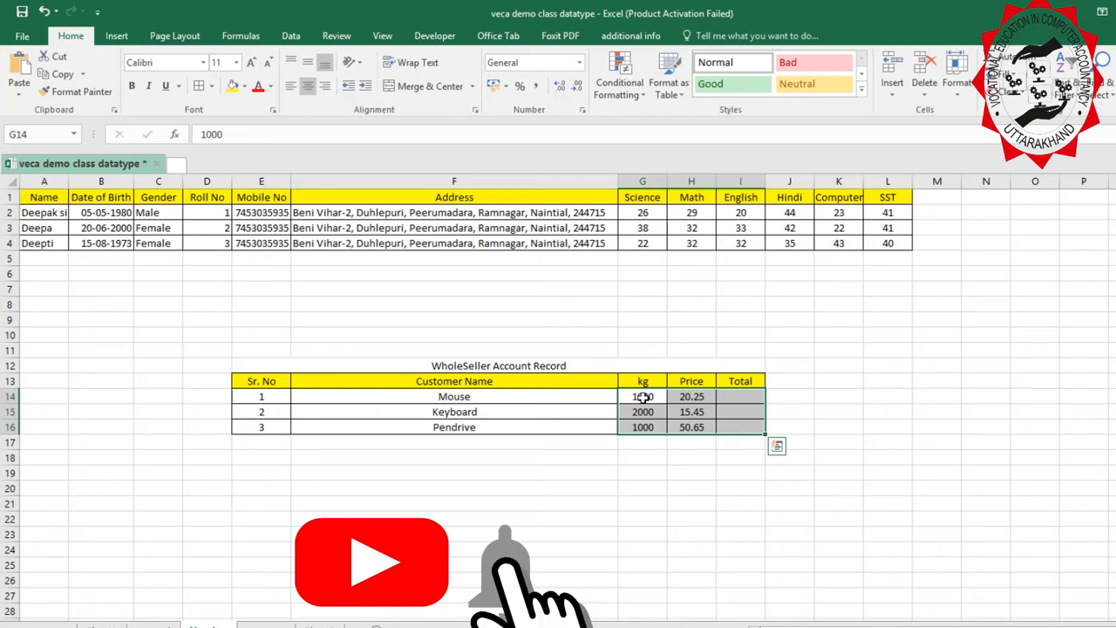
key(ctrl+shift+1)
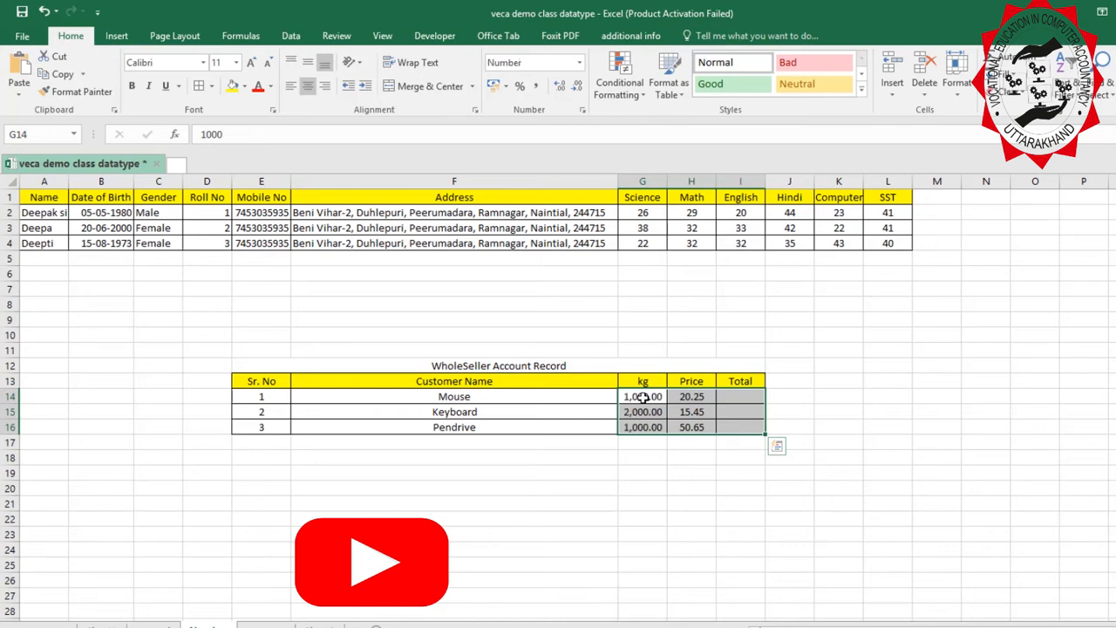
click(694, 399)
click(699, 410)
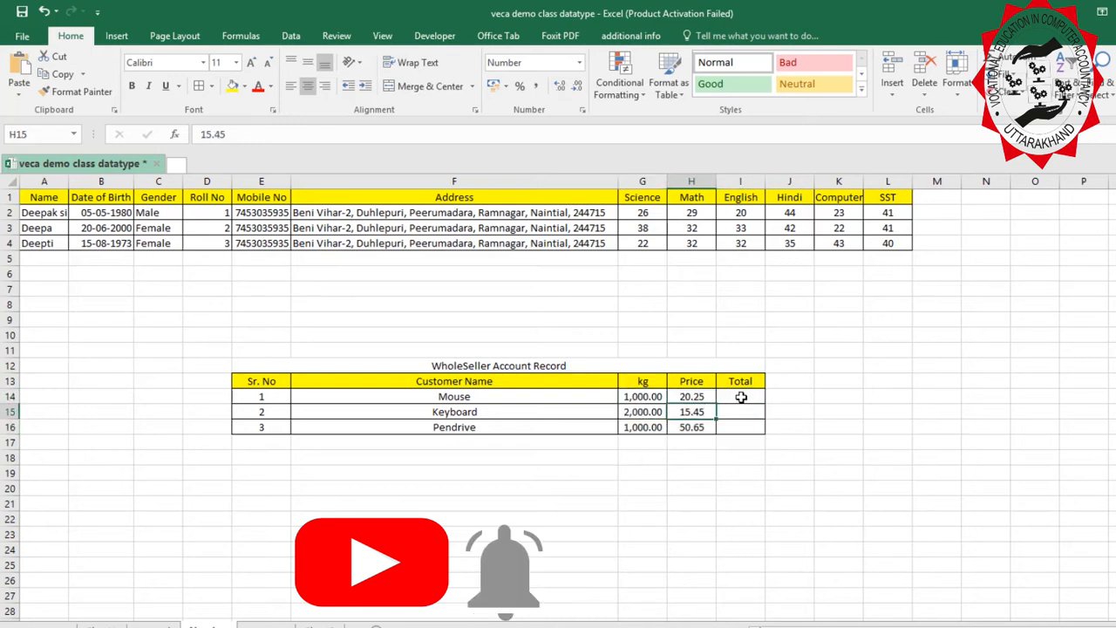
click(742, 408)
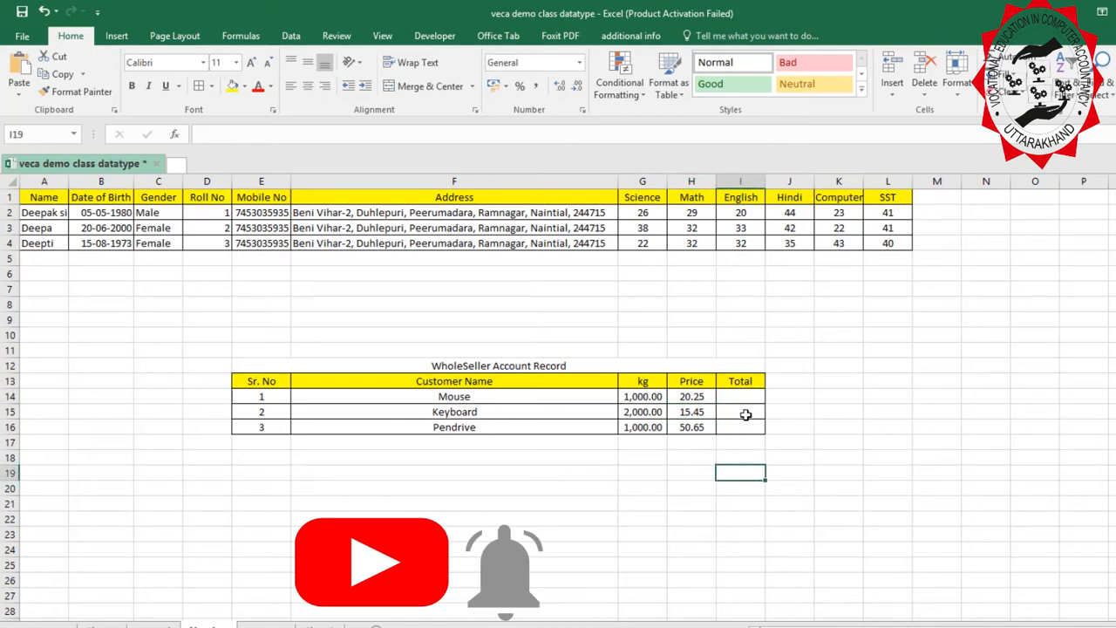
- Calculate the Mouse row's total in I14 by multiplying kg by Price with the formula =G14*H14
click(746, 397)
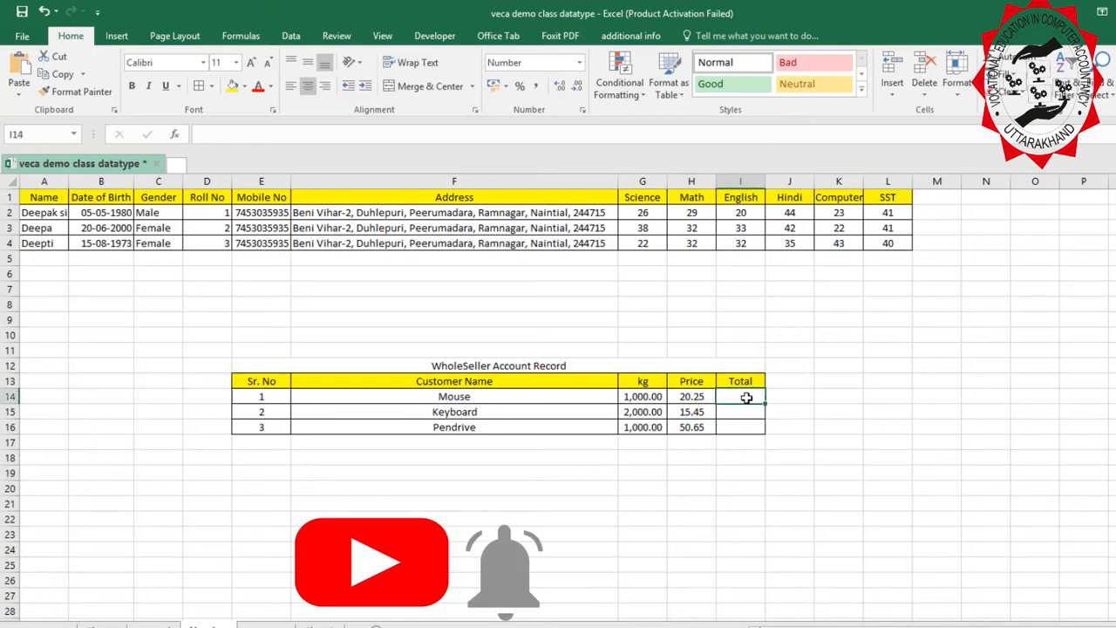
text(=)
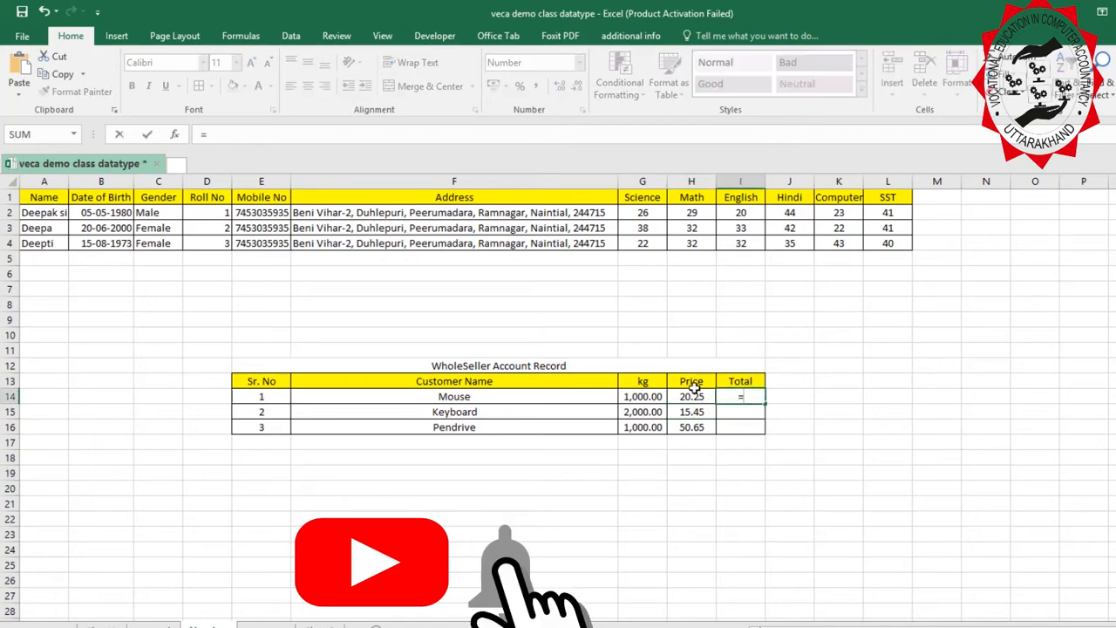
click(642, 396)
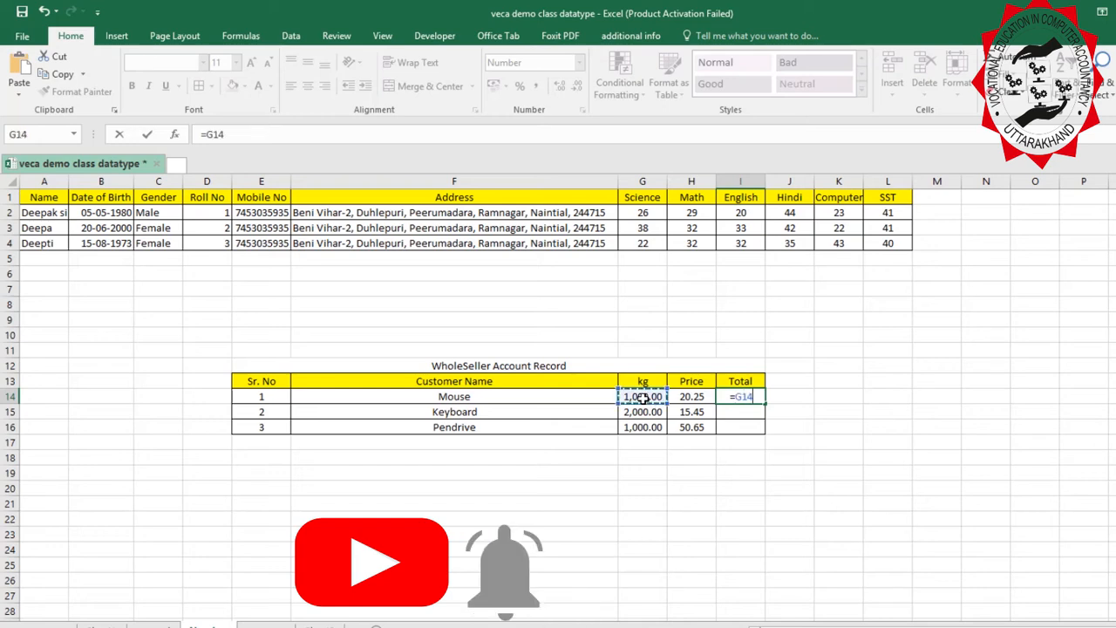
text(*)
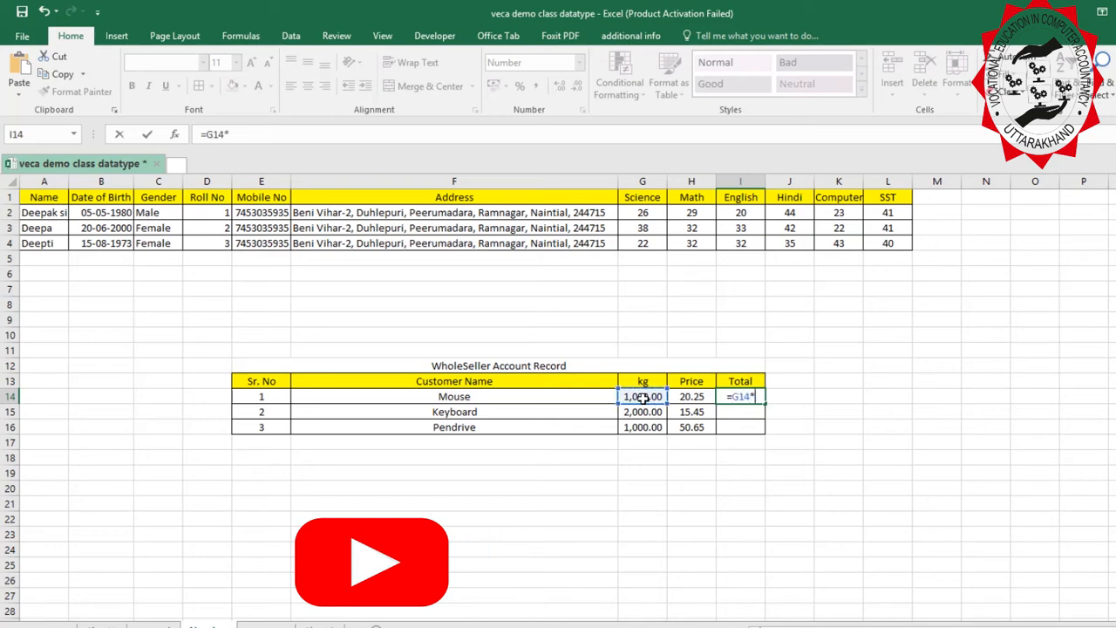
click(697, 399)
key(Return)
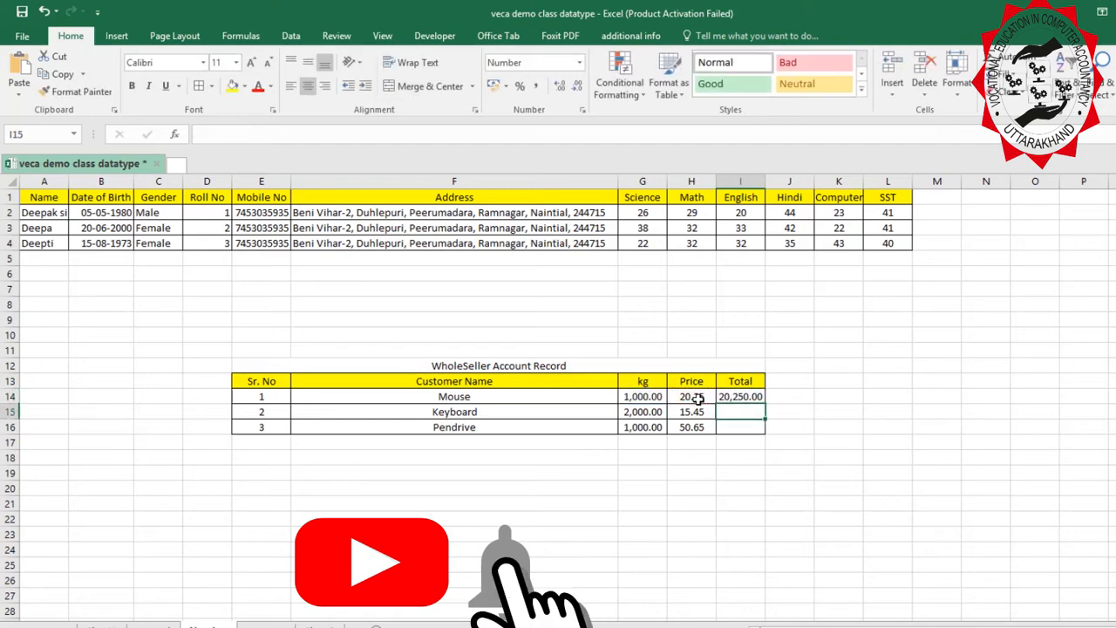
- Fill the Mouse row's total formula down to the Keyboard and Pendrive rows in I15:I16
key(Up)
key(shift+Down)
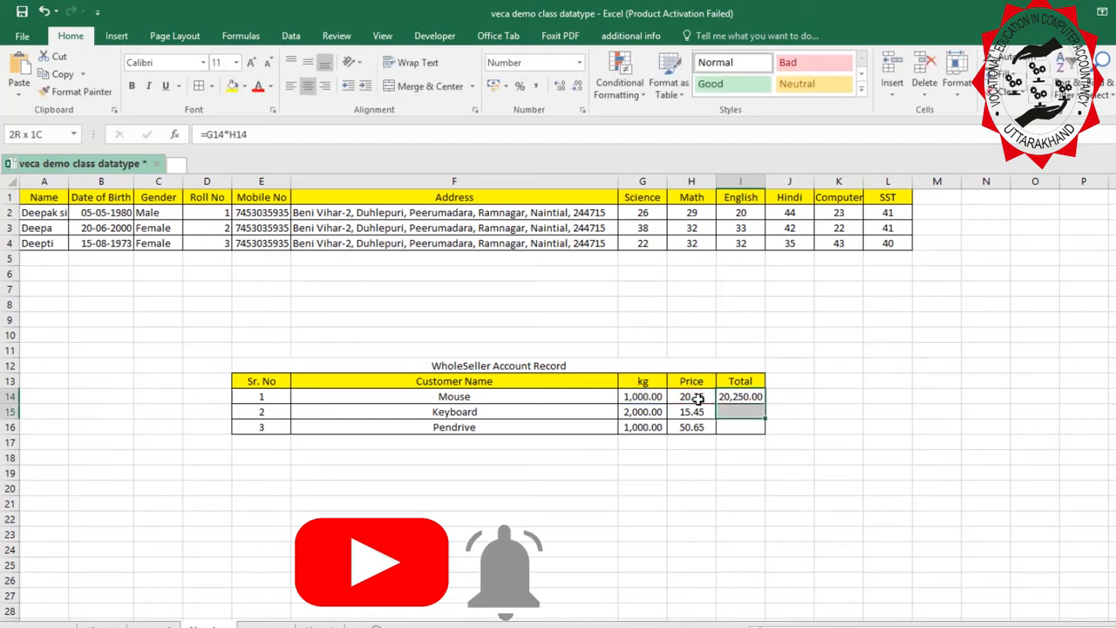
key(shift+Down)
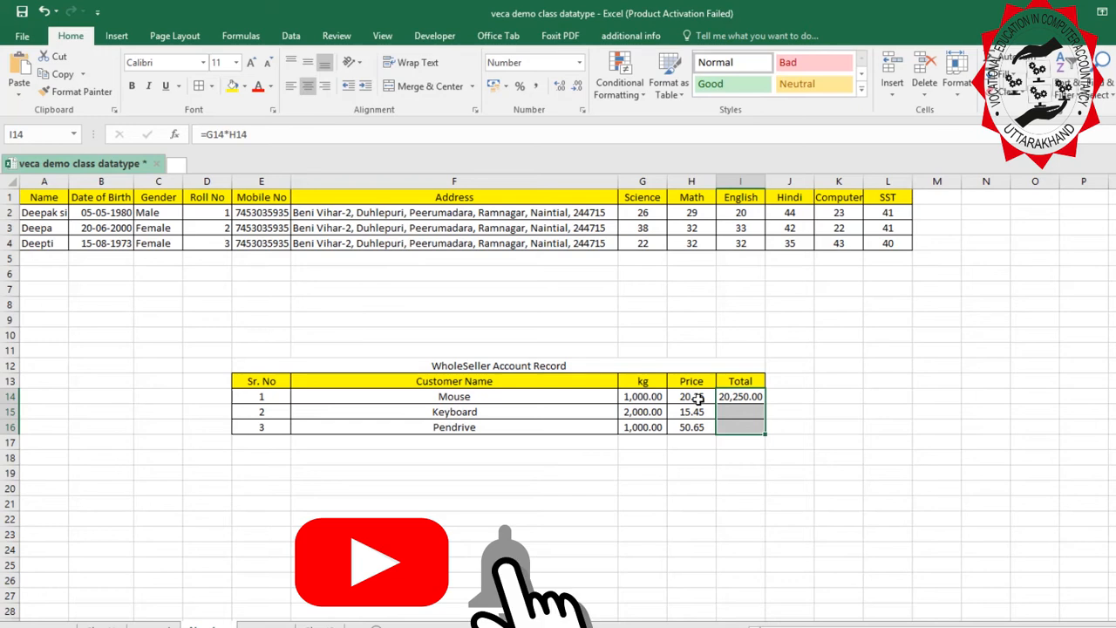
key(ctrl+d)
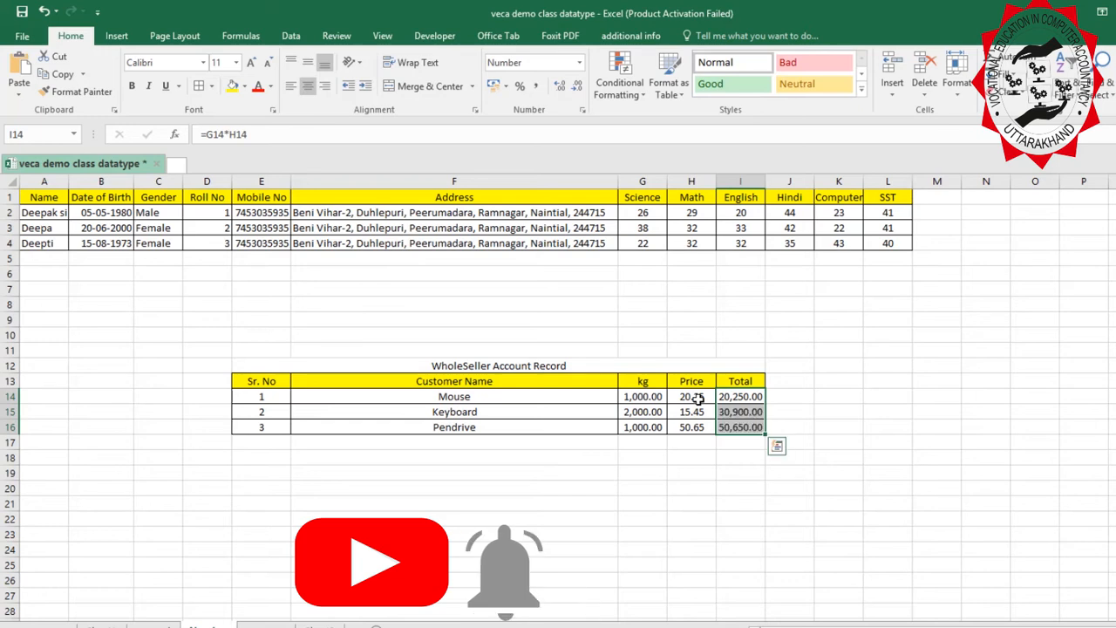
click(726, 485)
- Examine the formulas in the Total column I14:I16 and the Mouse row's kg value in G14
click(753, 401)
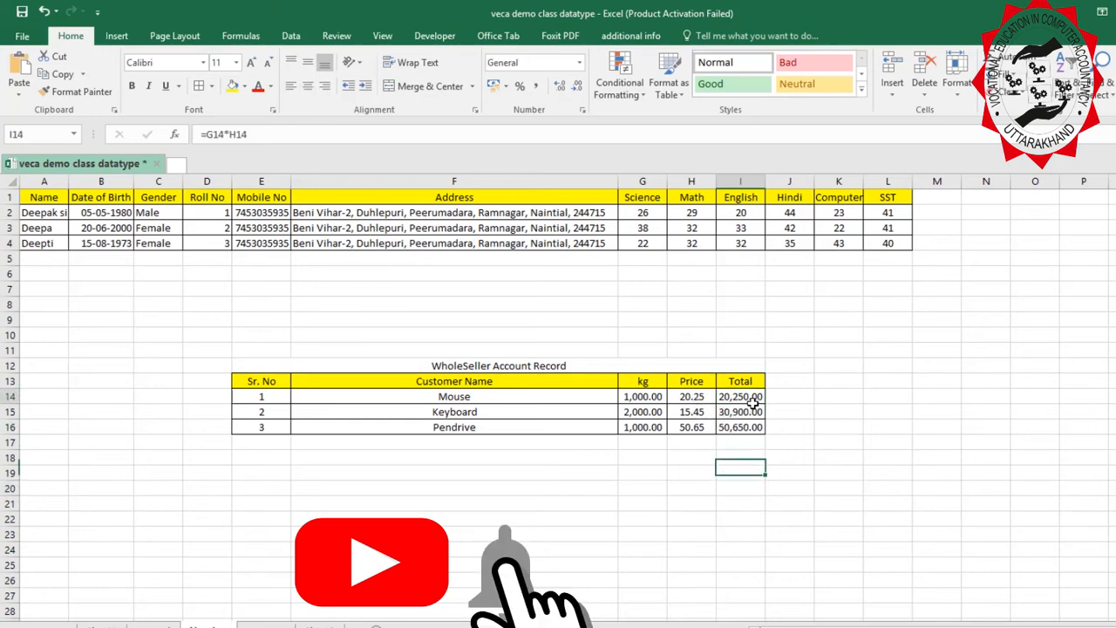
click(754, 413)
click(754, 427)
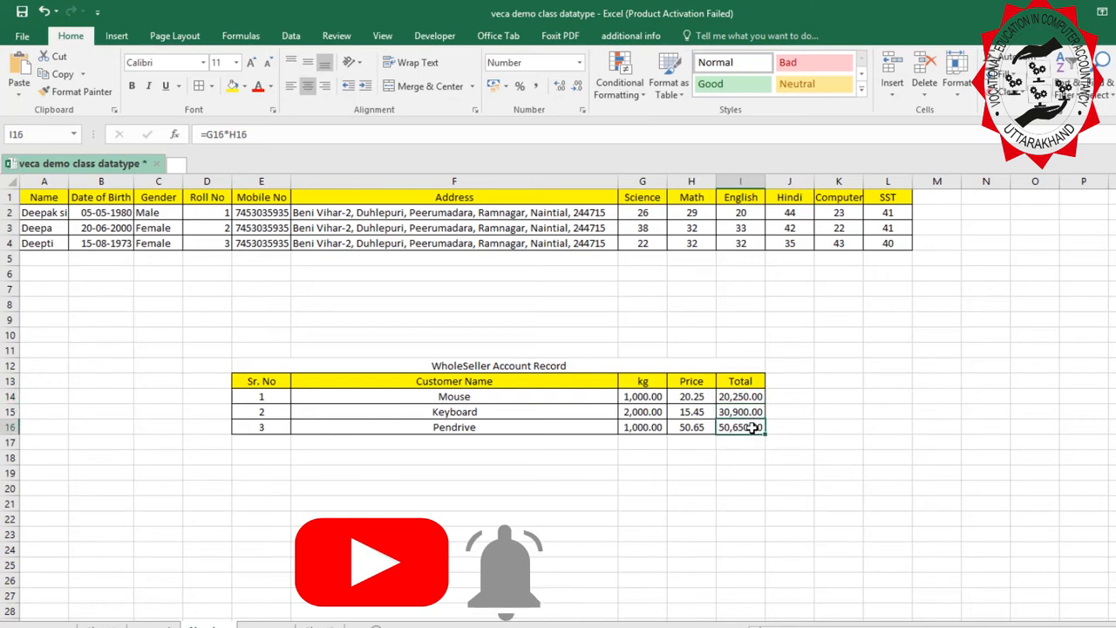
click(759, 408)
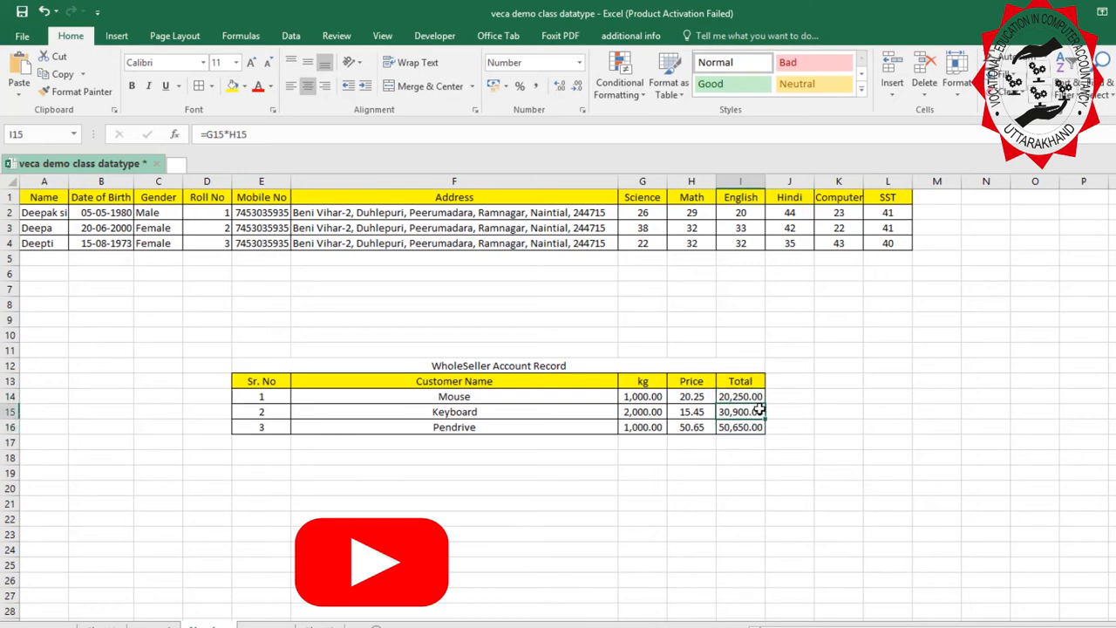
click(751, 425)
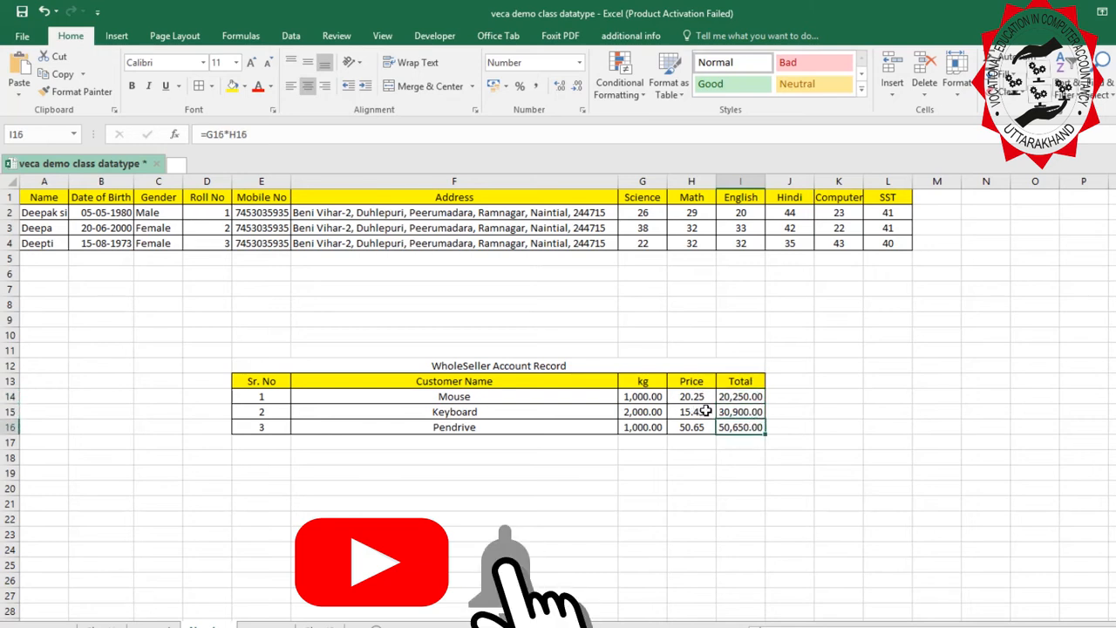
click(635, 400)
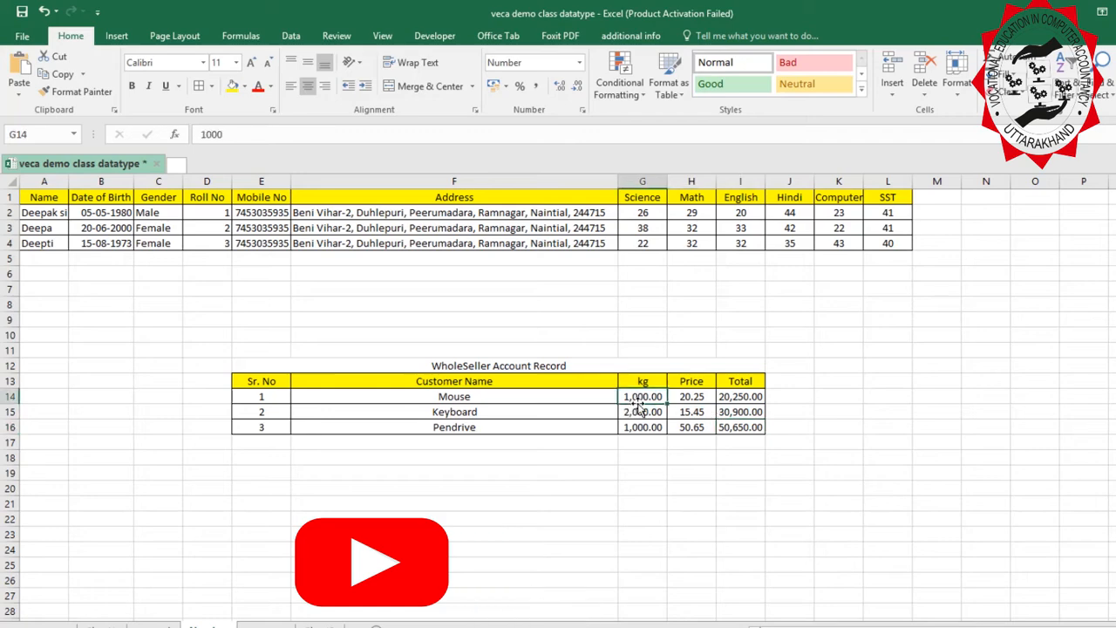
click(740, 407)
click(743, 397)
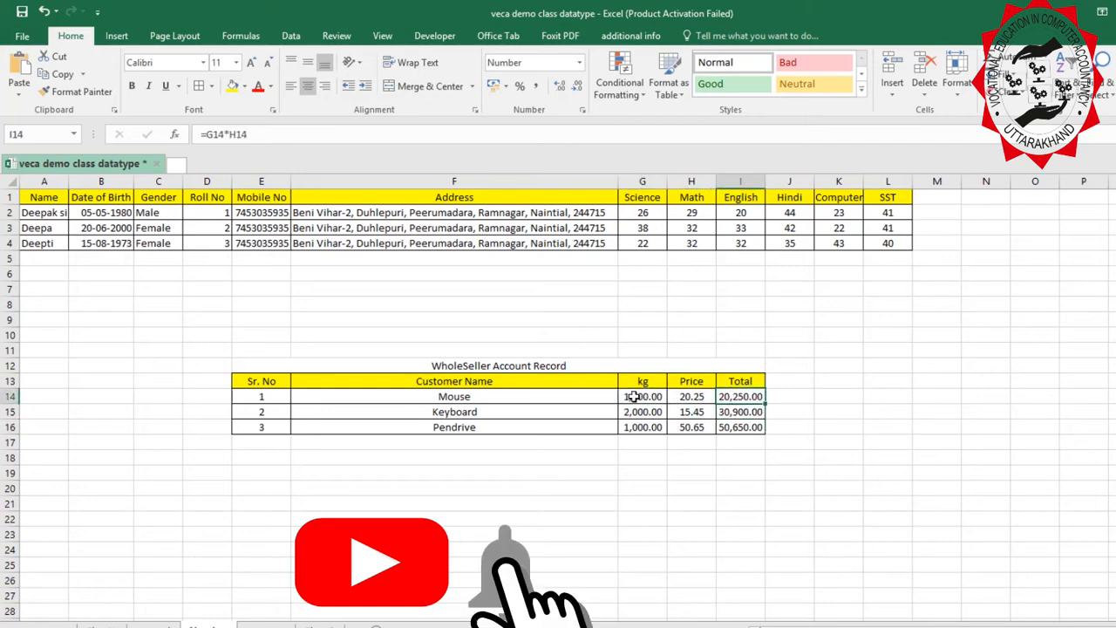
- Try the Number format without the thousands separator on the kg, Price and Total cells G14:I16
click(635, 397)
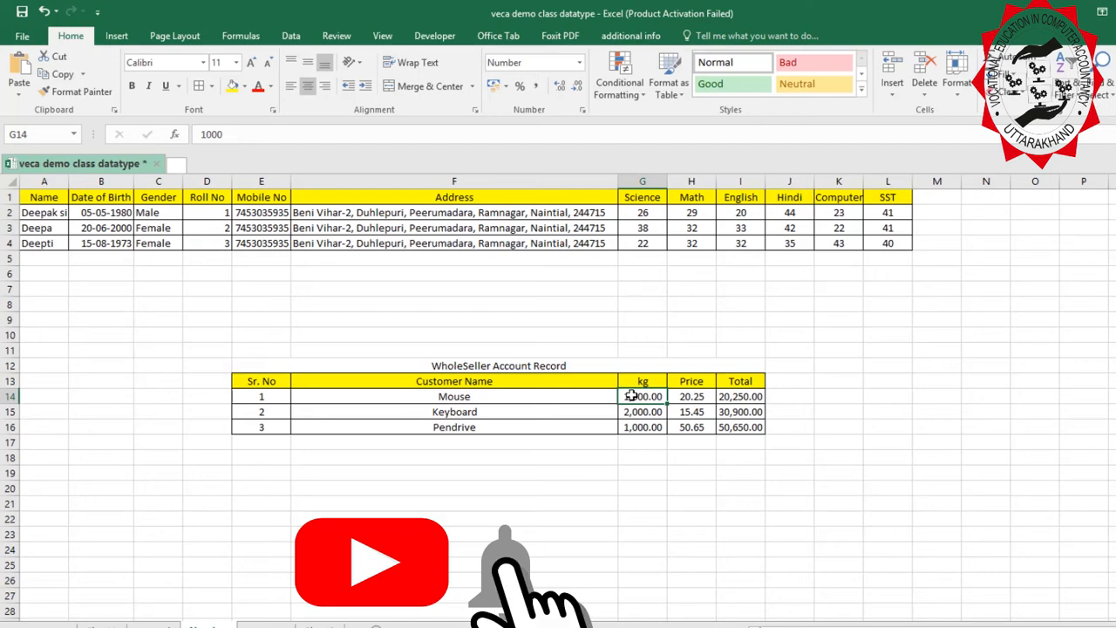
key(ctrl+shift+Right)
key(ctrl+shift+Down)
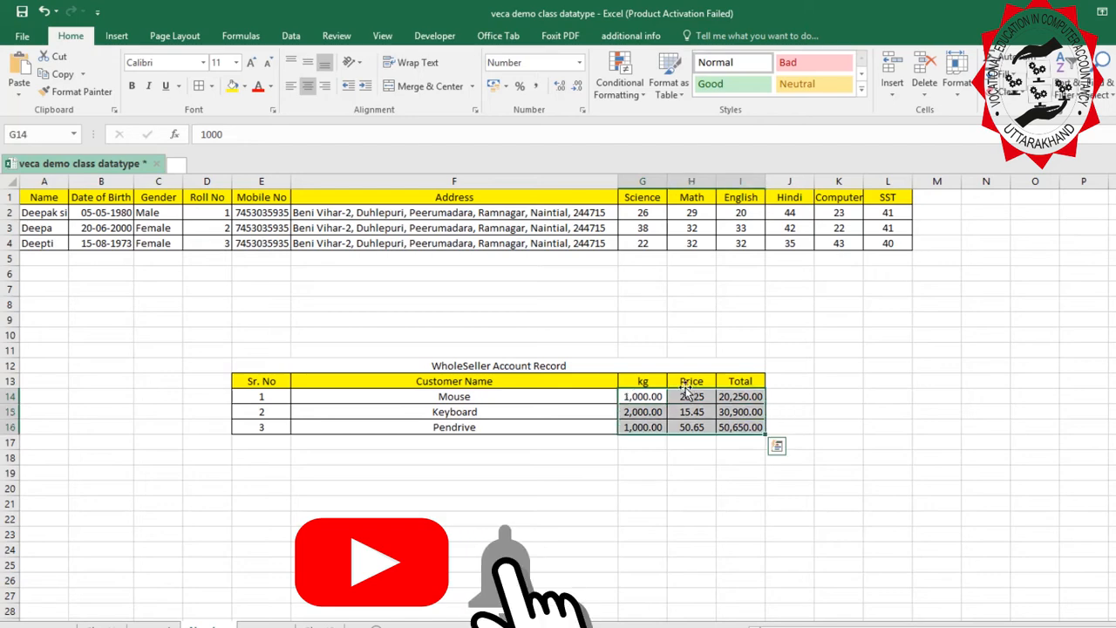
key(ctrl+1)
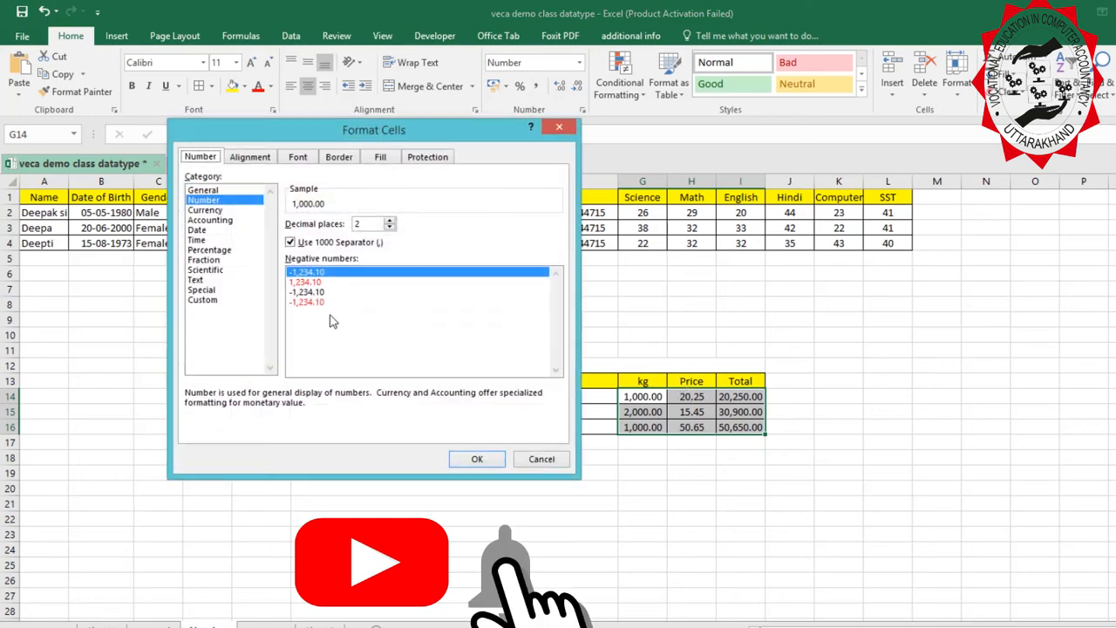
click(292, 245)
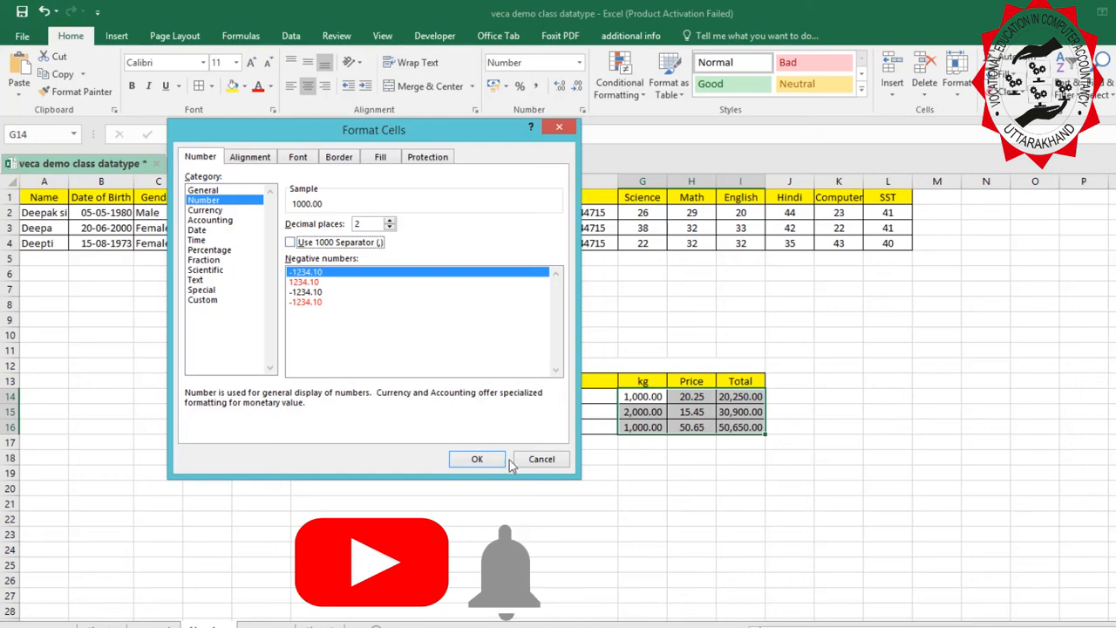
click(475, 459)
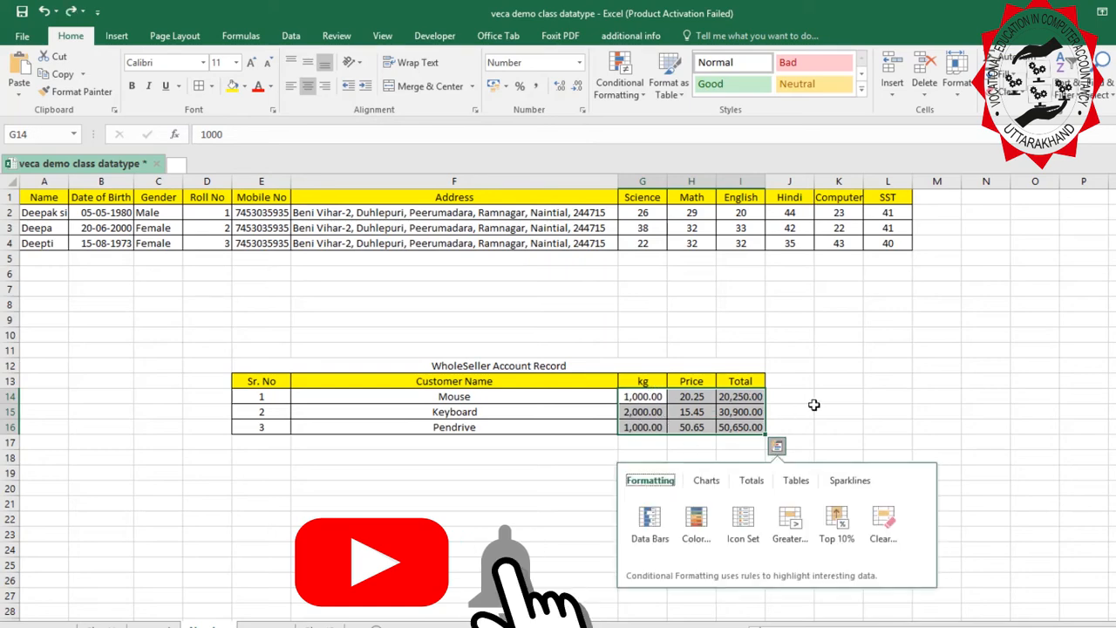
click(776, 446)
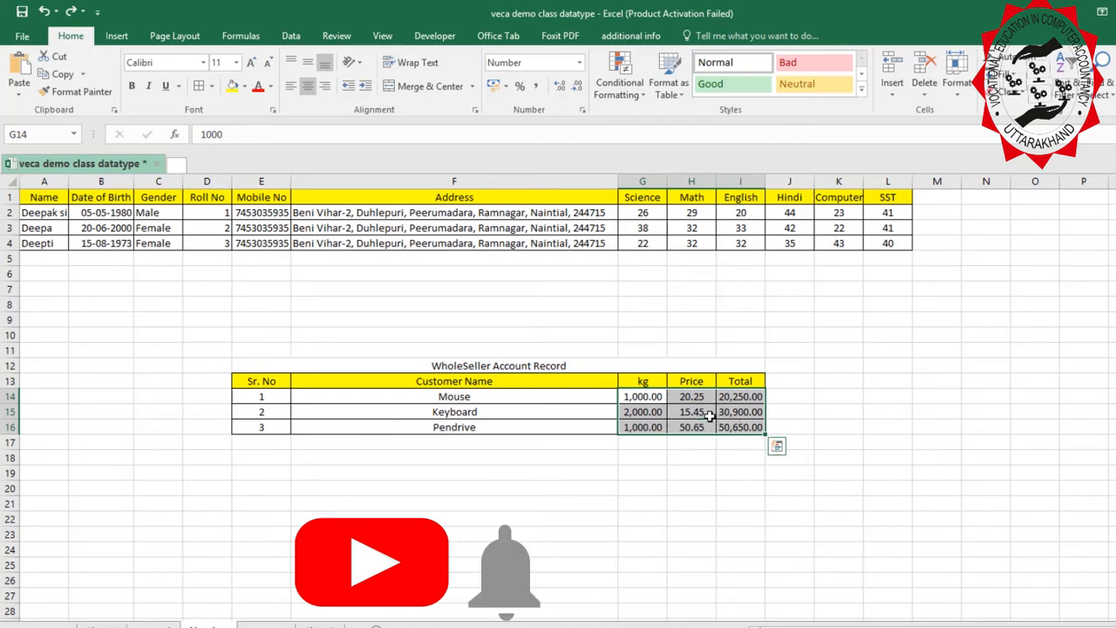
- Set the negative number style of G14:I16 to red with a minus sign (-1,234.10), keeping two decimals and the thousands separator
key(ctrl+1)
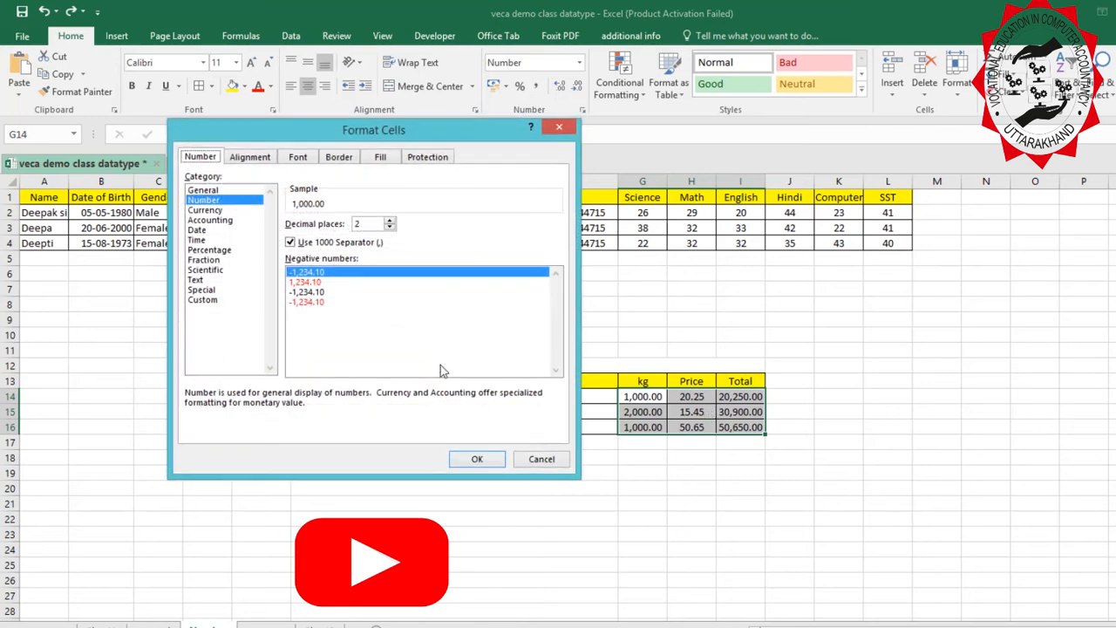
click(304, 282)
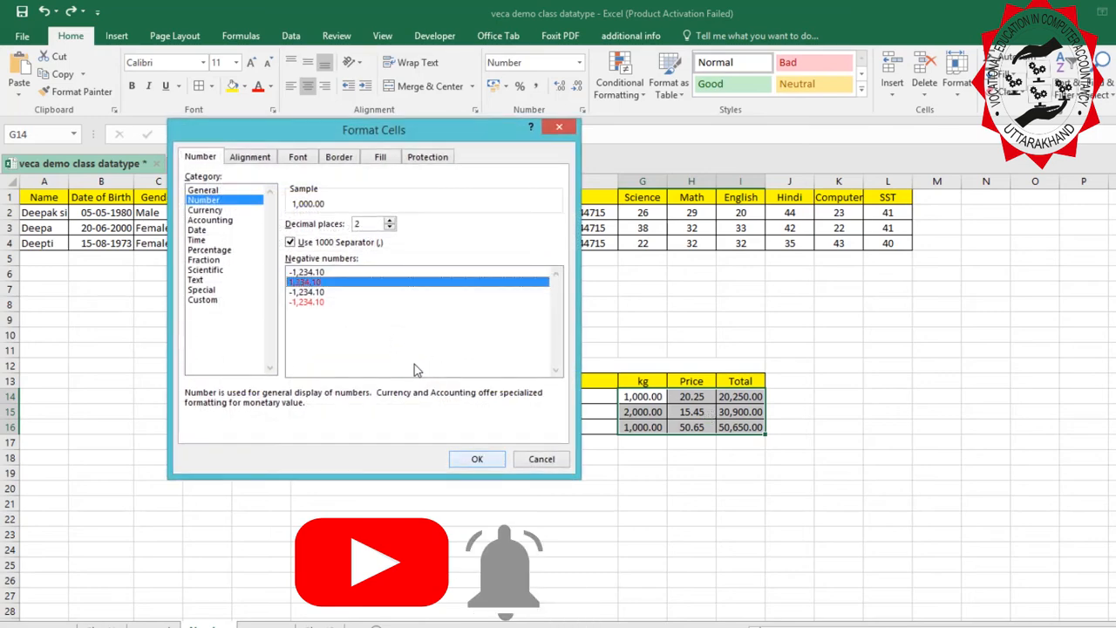
click(307, 302)
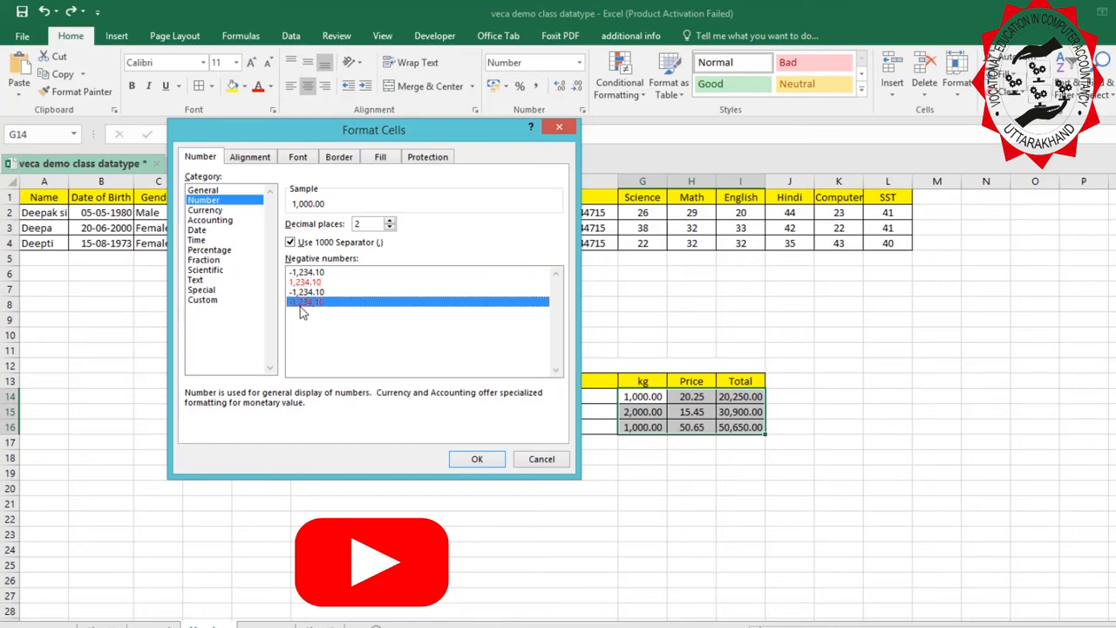
click(477, 459)
- Replace the kg values with negative numbers: -1 for Mouse in G14 and -2 for Keyboard in G15
text(-1)
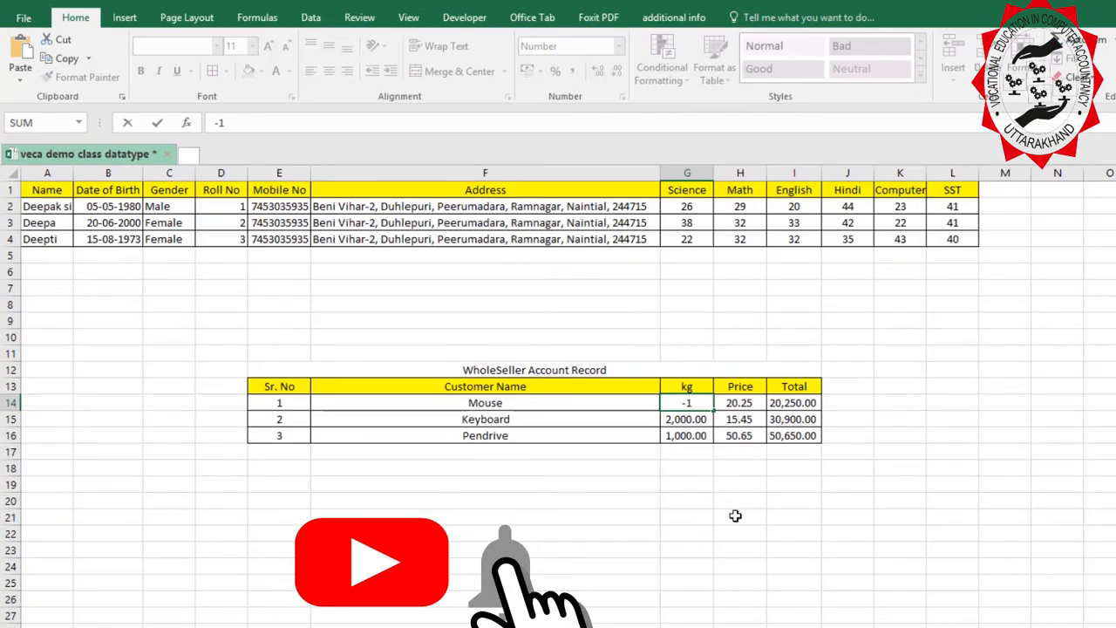
click(716, 532)
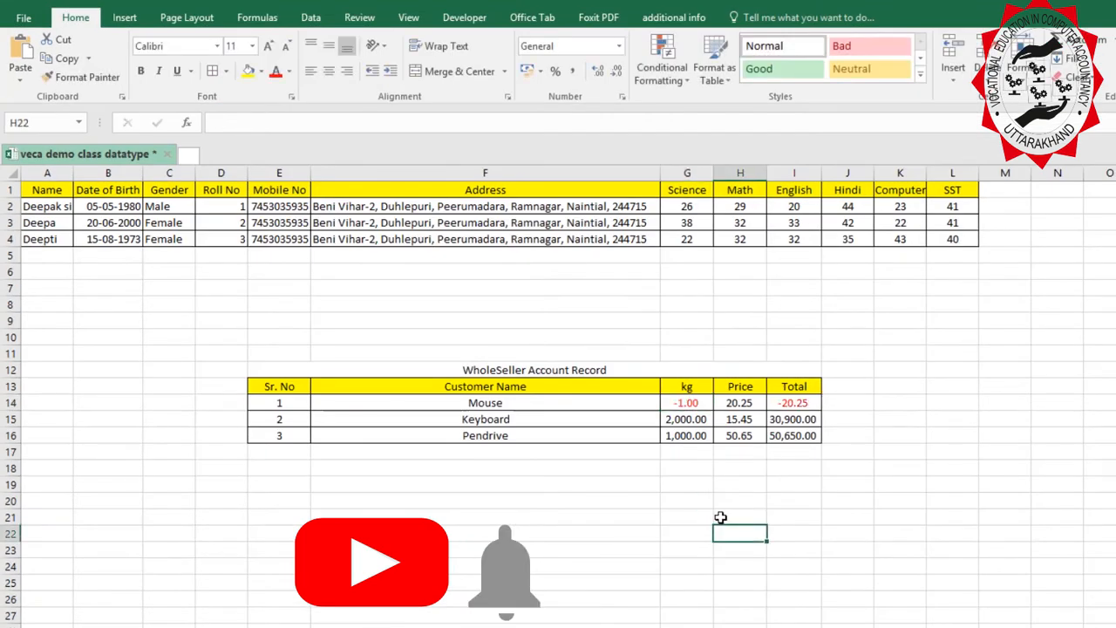
click(685, 420)
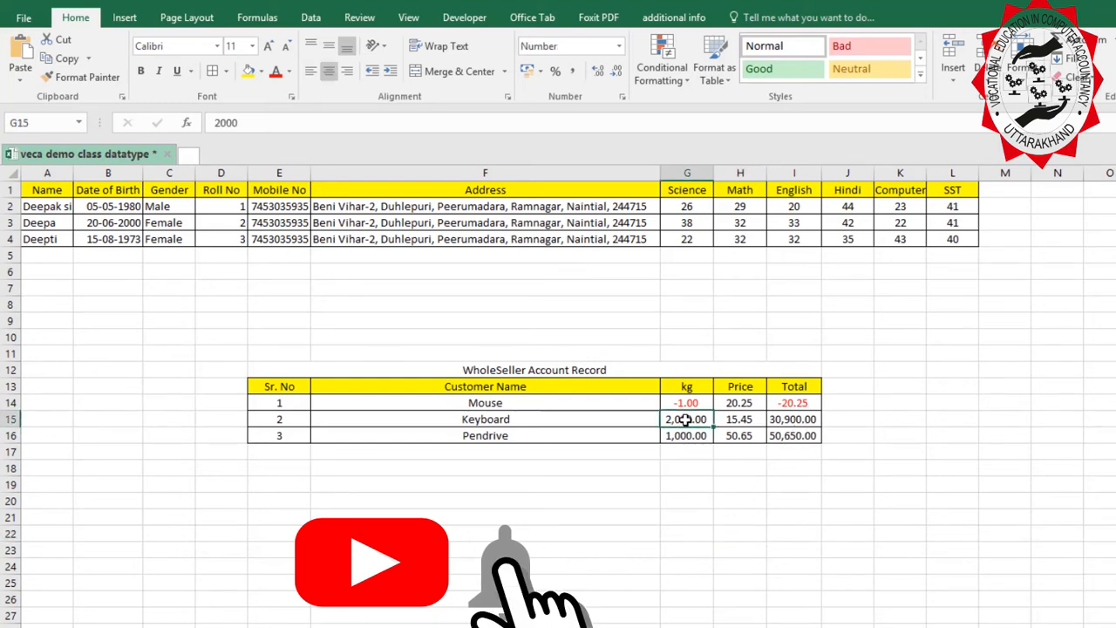
text(-2)
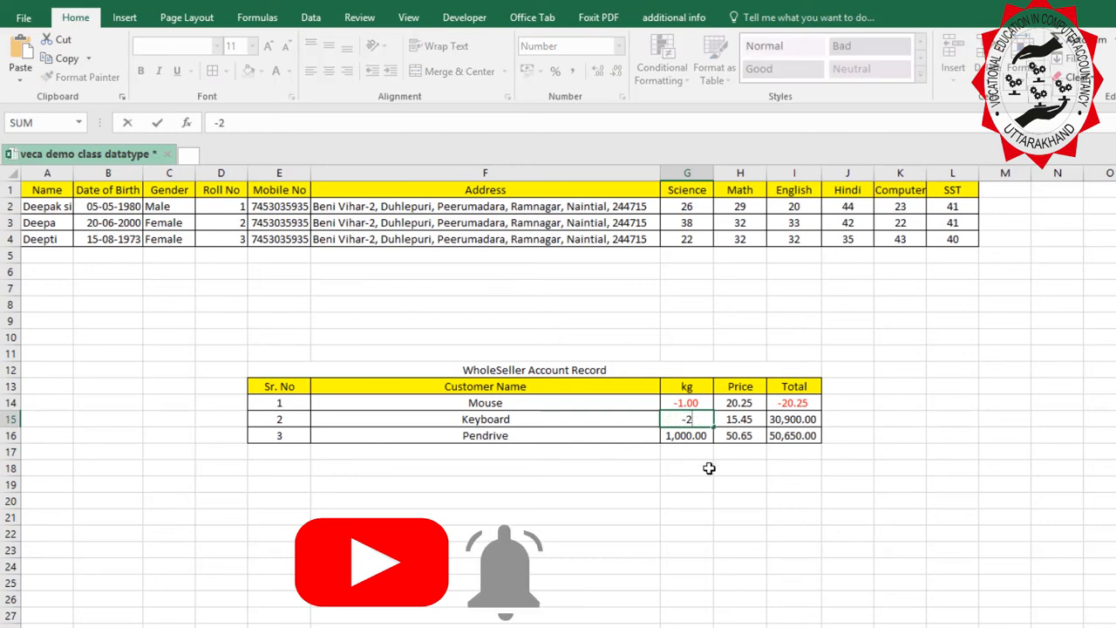
click(716, 499)
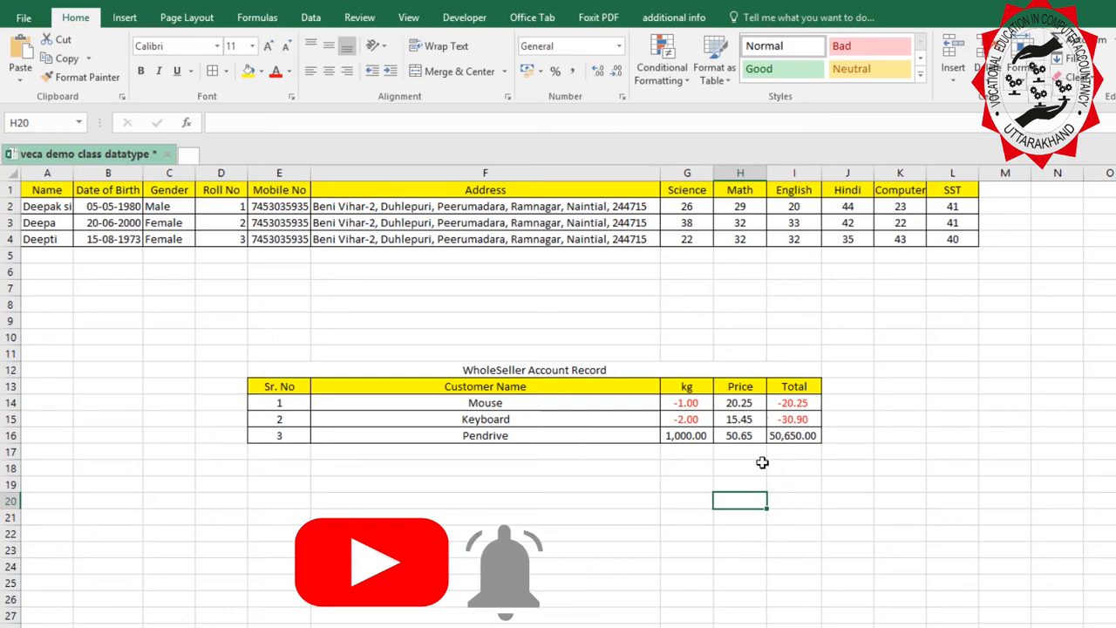
- Apply the Number format with two decimals and the thousands separator to the empty cell H20
key(ctrl+1)
click(220, 194)
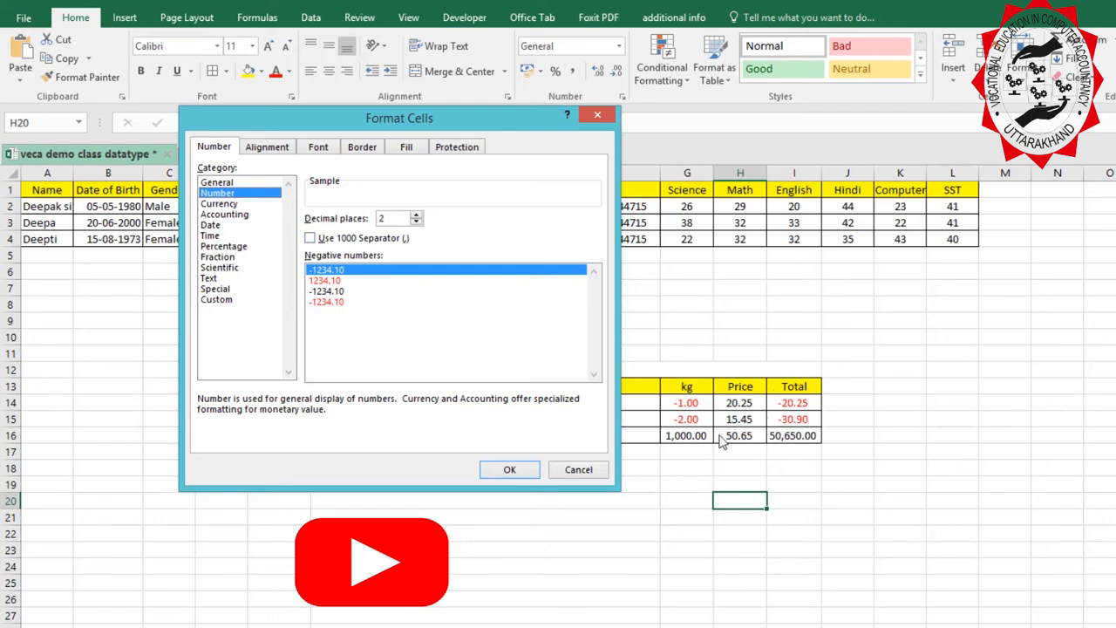
click(315, 237)
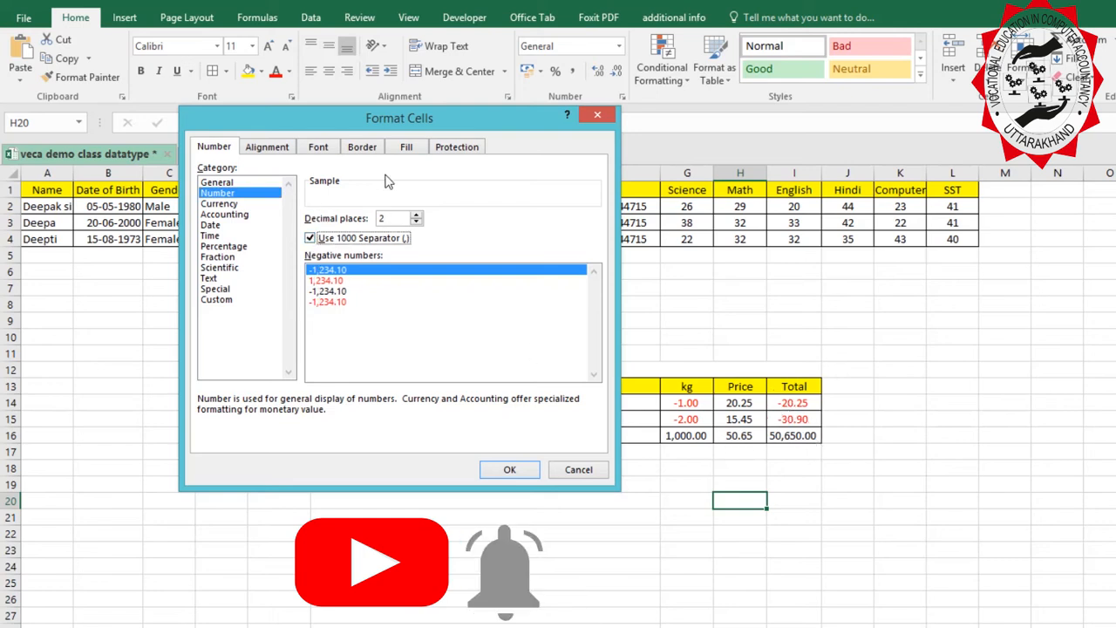
drag(388, 127, 346, 132)
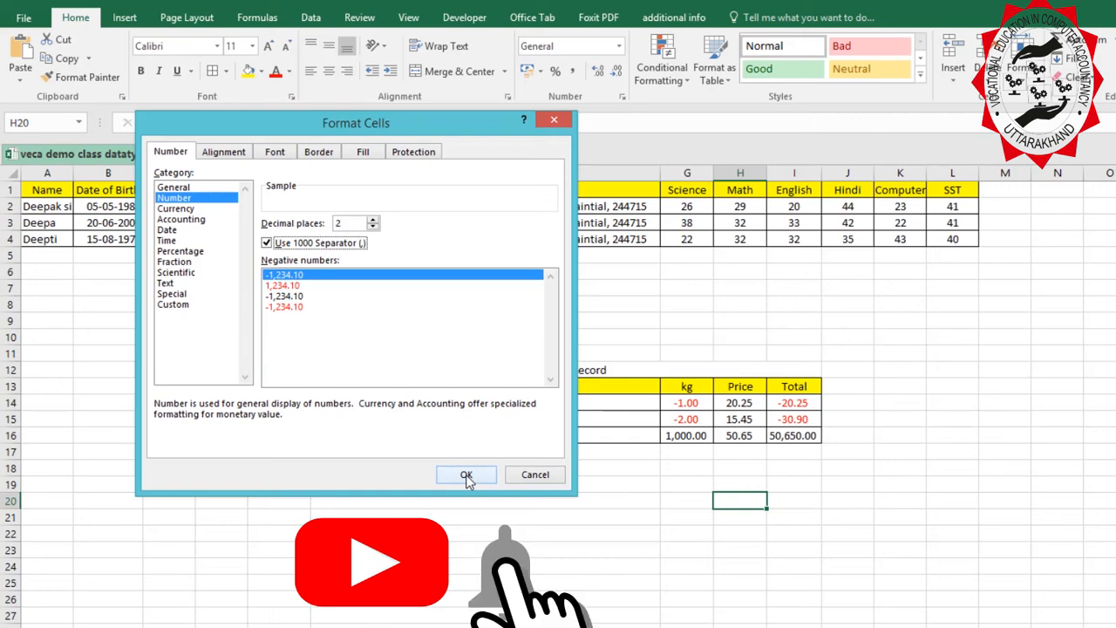
click(466, 474)
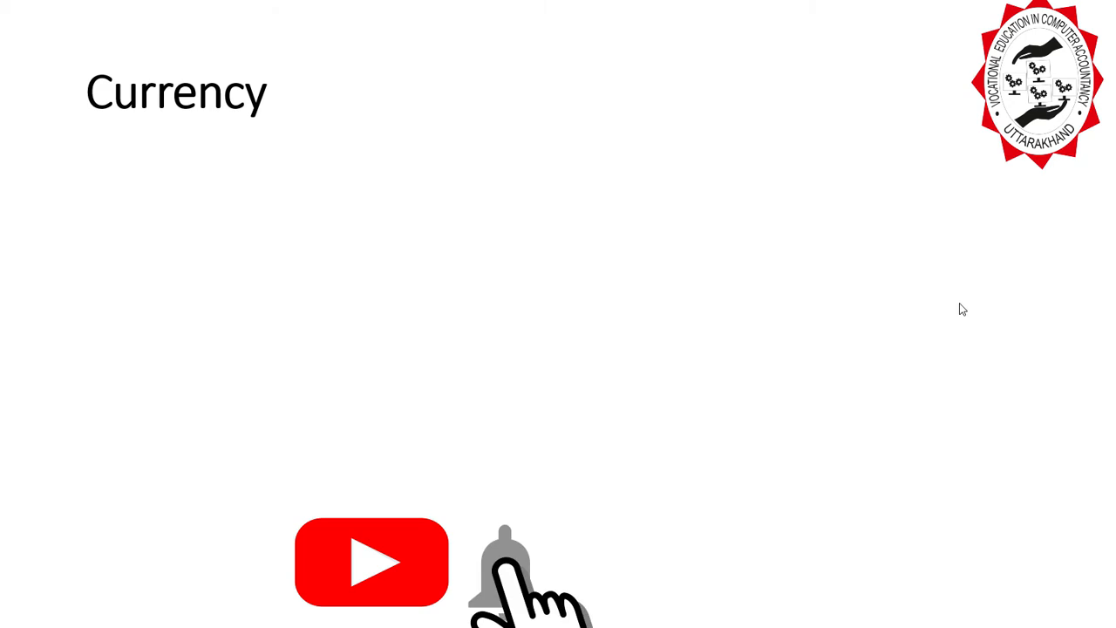
click(959, 309)
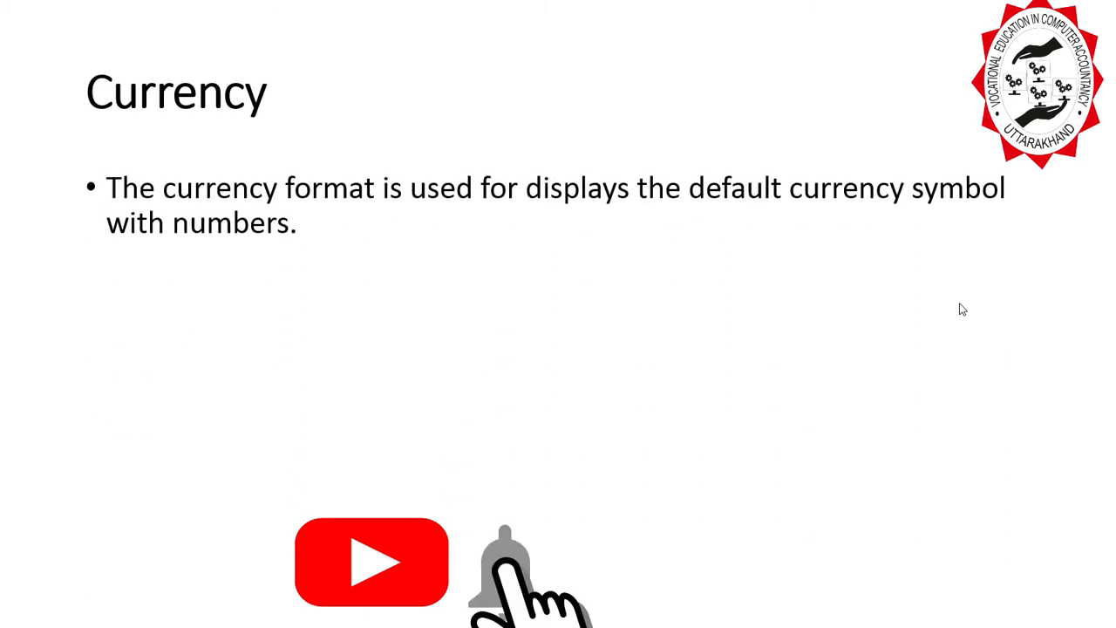